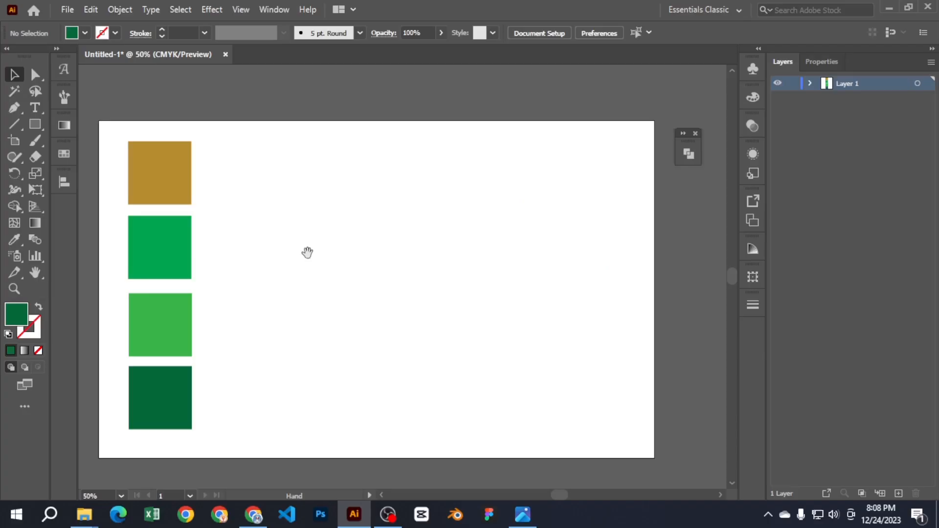
left_click_drag(307, 252, 328, 243)
left_click_drag(135, 134, 231, 420)
left_click(281, 344)
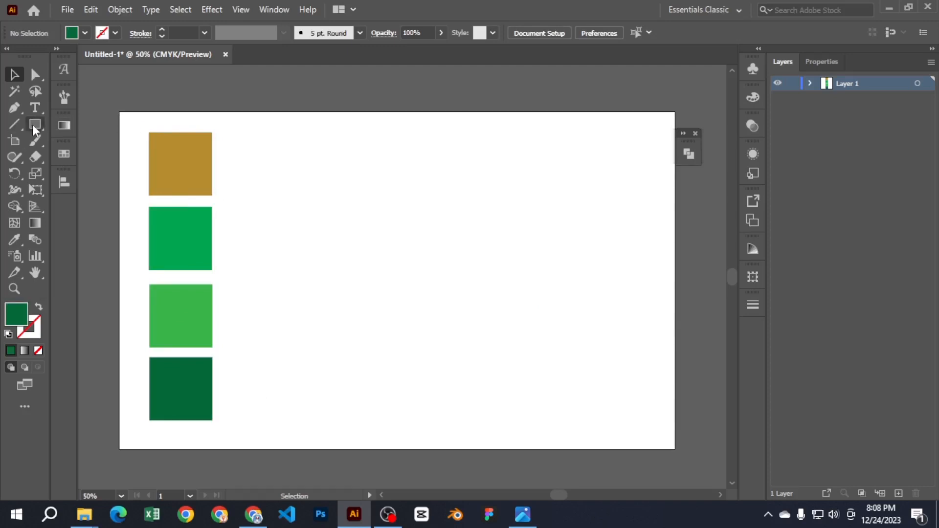
Step: Draw a large square near the middle of the artboard, beside the colour swatches
left_click_drag(33, 124, 86, 127)
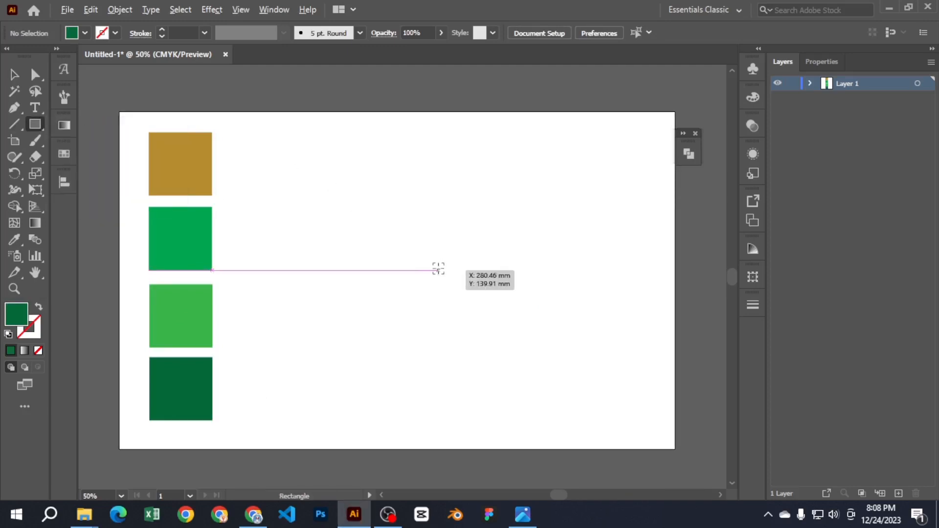
left_click_drag(447, 270, 513, 356)
left_click(14, 75)
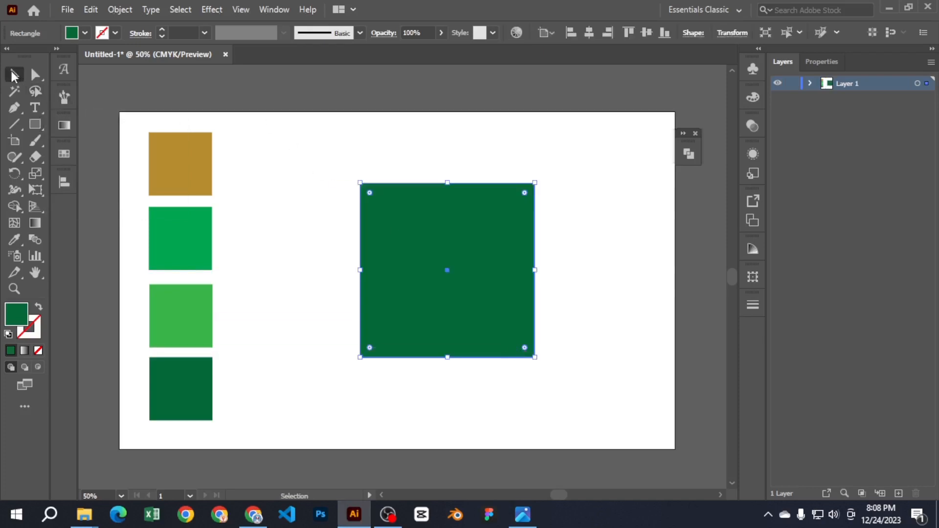
Step: Fill the square with a dark blue swatch
left_click(85, 32)
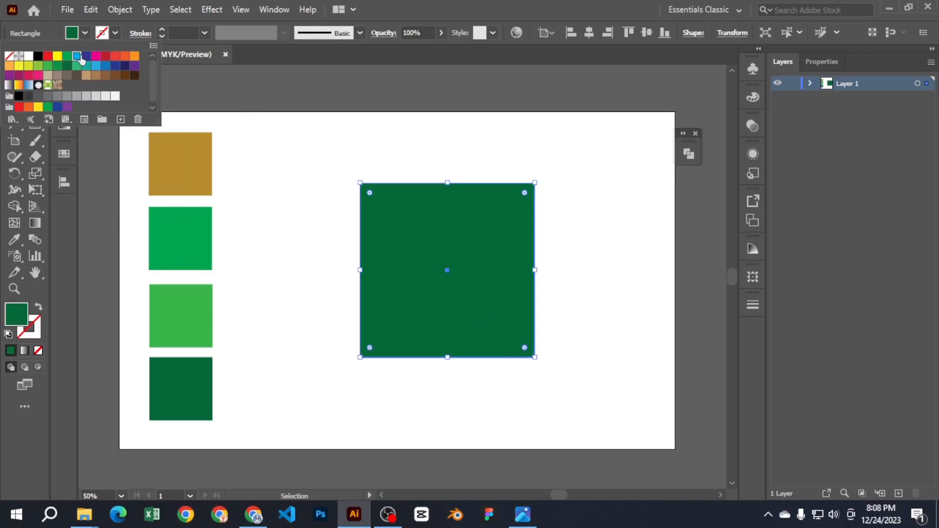
left_click(80, 58)
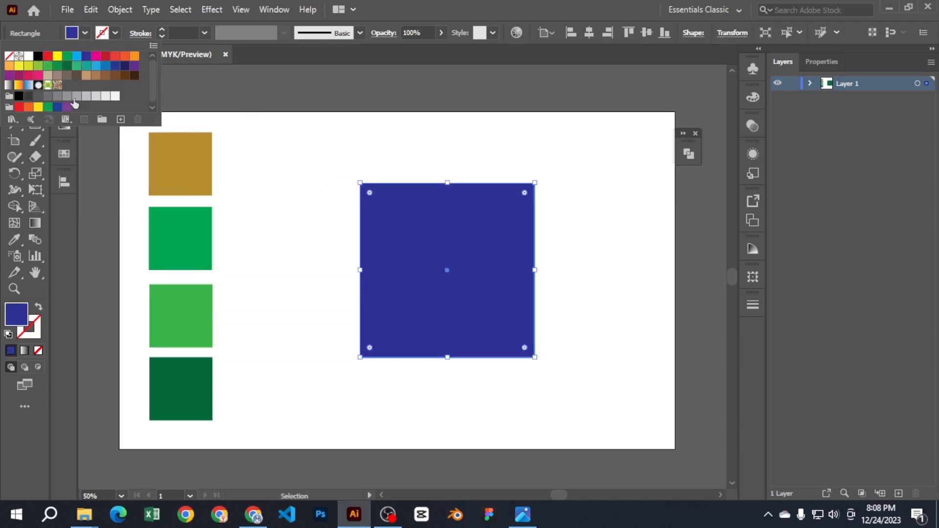
left_click(415, 268)
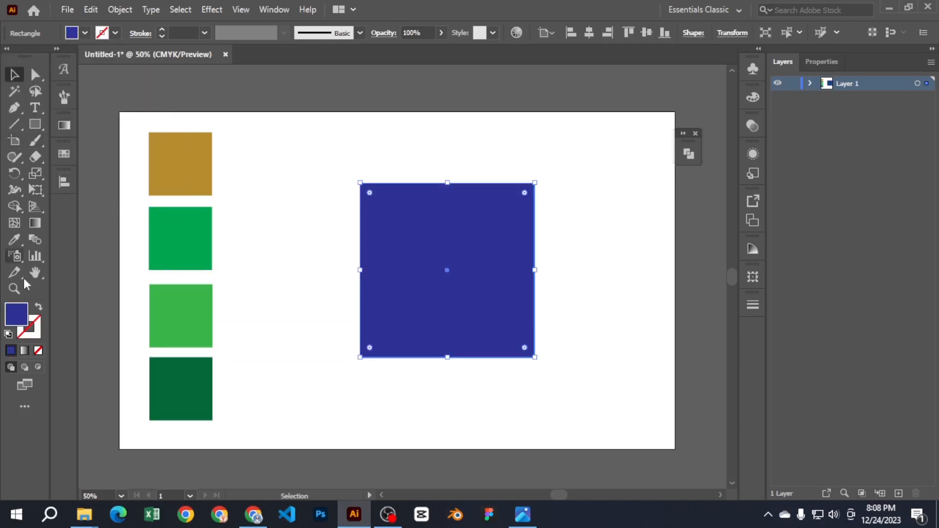
Step: Fill the square with the green sampled from the second colour square in the column
left_click(14, 239)
left_click(186, 228)
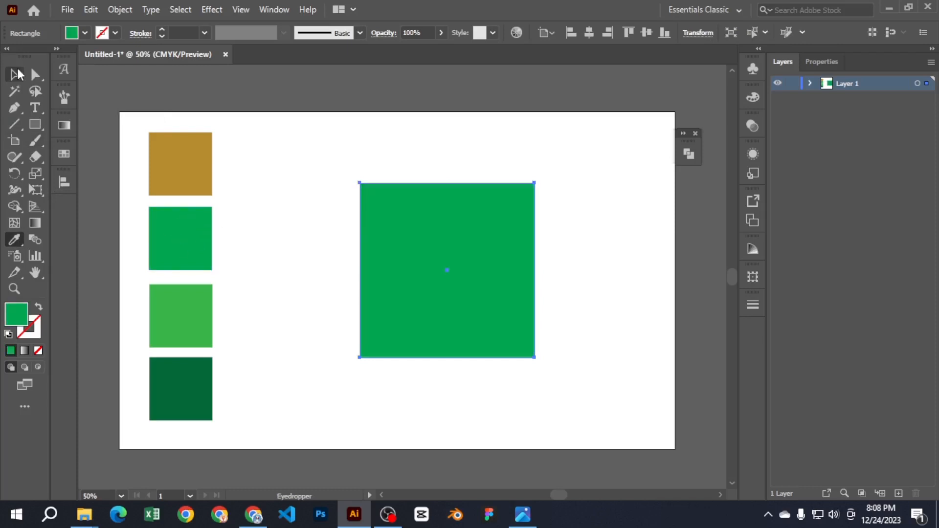
Step: Round the square's upper-left and lower-right corners strongly to form a leaf shape with two opposite pointed tips
left_click(36, 75)
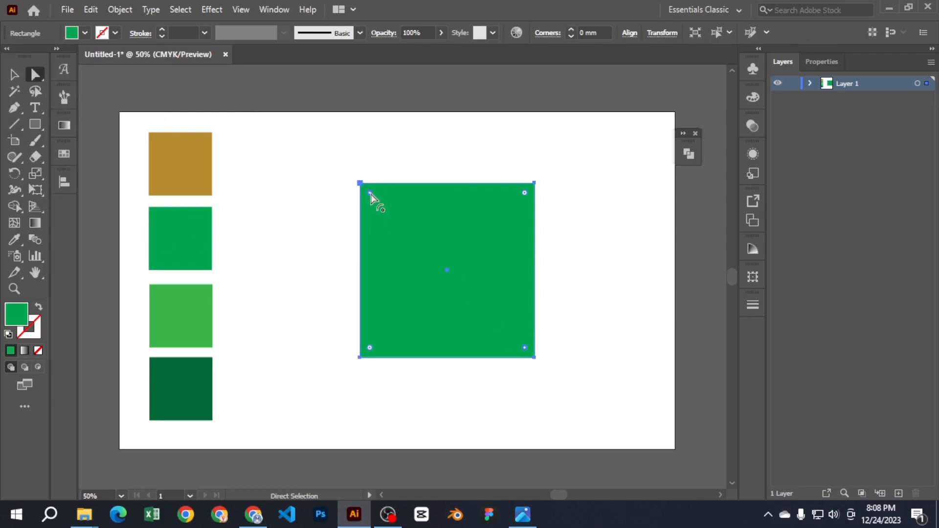
left_click_drag(371, 194, 487, 337)
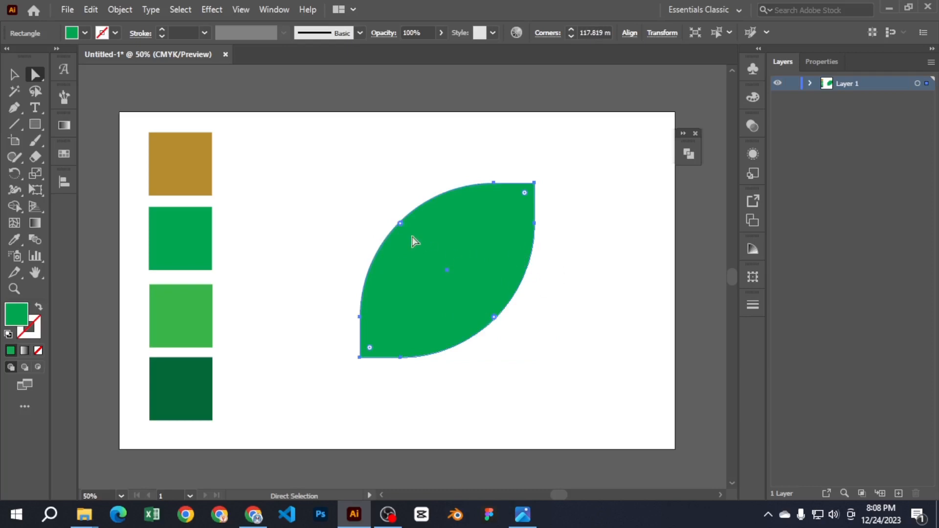
left_click_drag(400, 225, 411, 250)
Step: Rotate the leaf about 45 degrees so its tips point straight up and down, and reposition it on the artboard
left_click(16, 76)
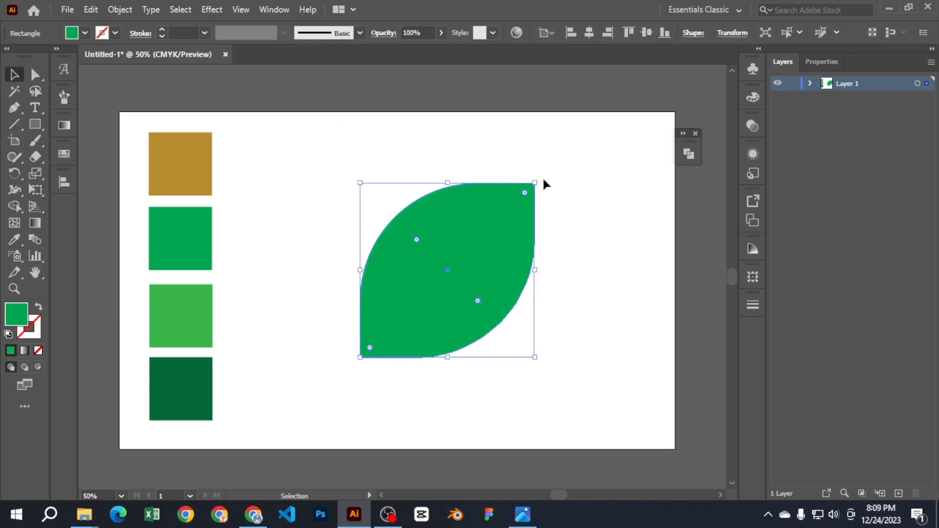
left_click_drag(539, 179, 442, 139)
mouse_move(461, 277)
left_mouse_down()
mouse_move(430, 261)
mouse_move(461, 284)
left_mouse_up()
left_click(642, 177)
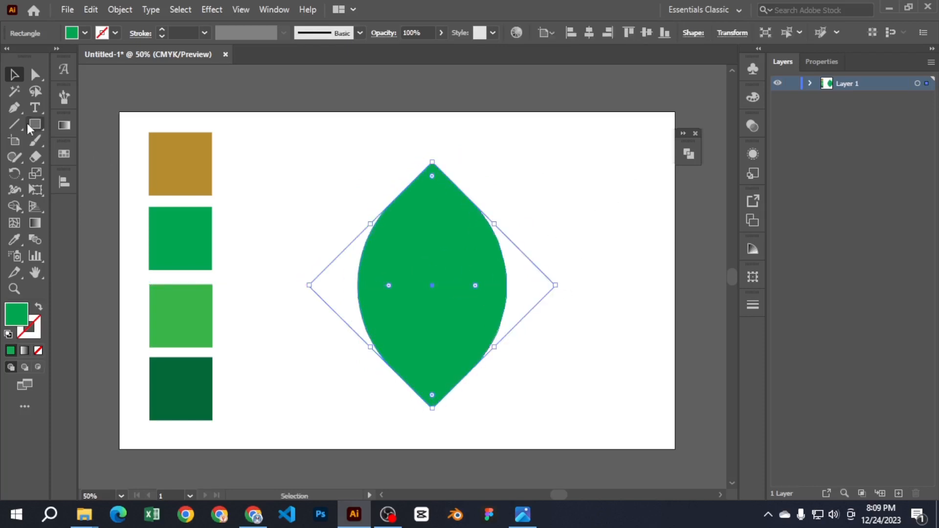
Step: Draw a tall rectangle over the leaf's left half, with its right edge on the leaf's vertical centre line
left_click_drag(29, 129, 97, 126)
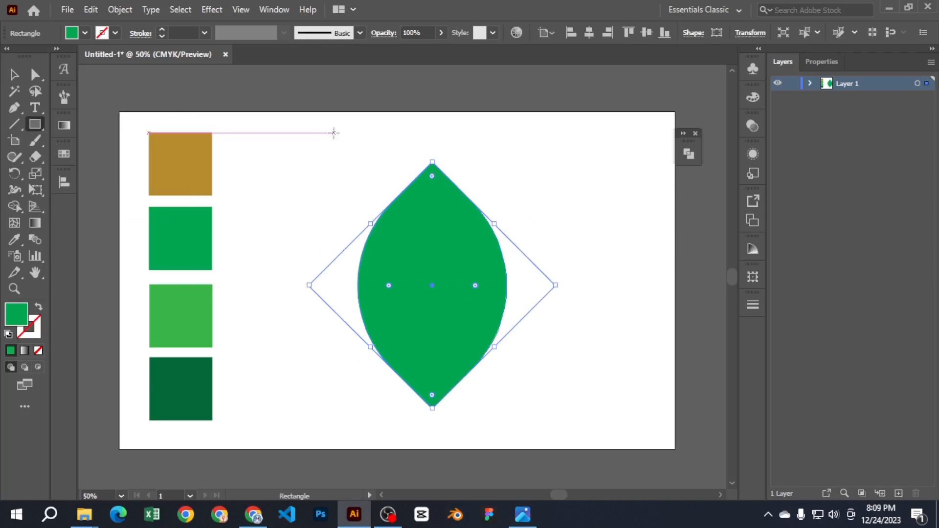
mouse_move(343, 132)
left_mouse_down()
mouse_move(432, 388)
mouse_move(432, 420)
left_mouse_up()
key("v")
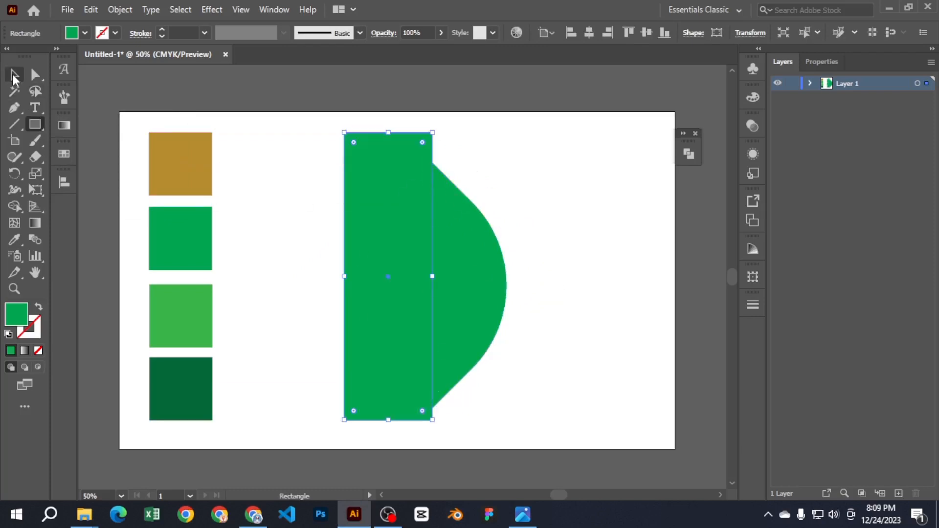
Step: Split the leaf into two halves with the Shape Builder by removing the rectangle's area outside the leaf
left_click_drag(507, 243, 380, 180)
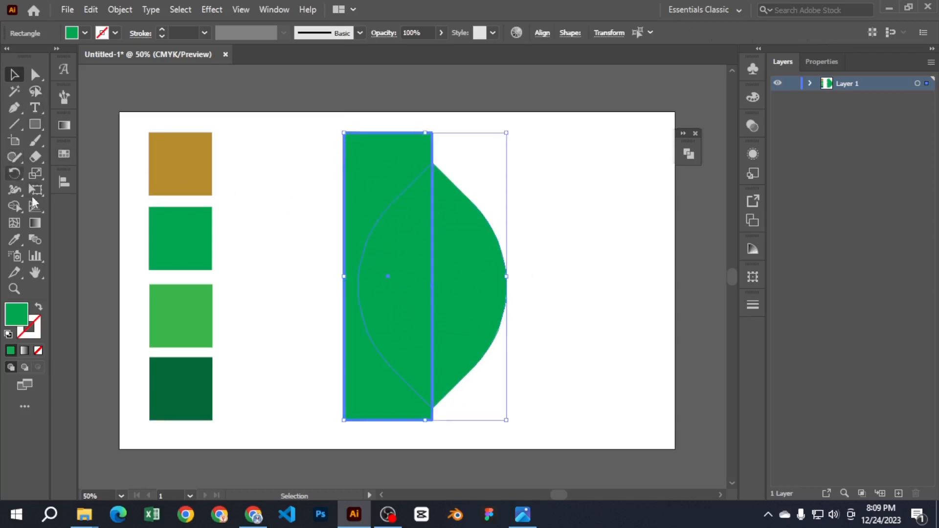
left_click_drag(20, 203, 56, 210)
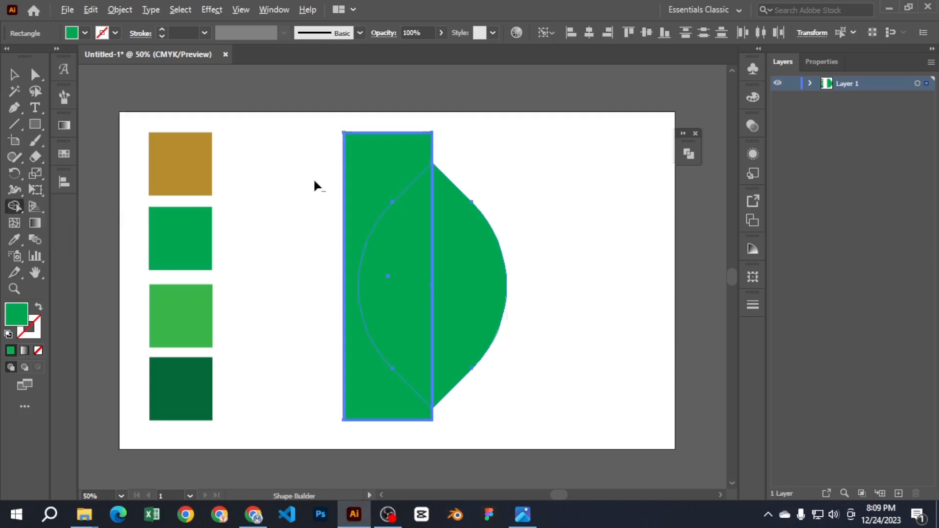
left_click(374, 172, "alt")
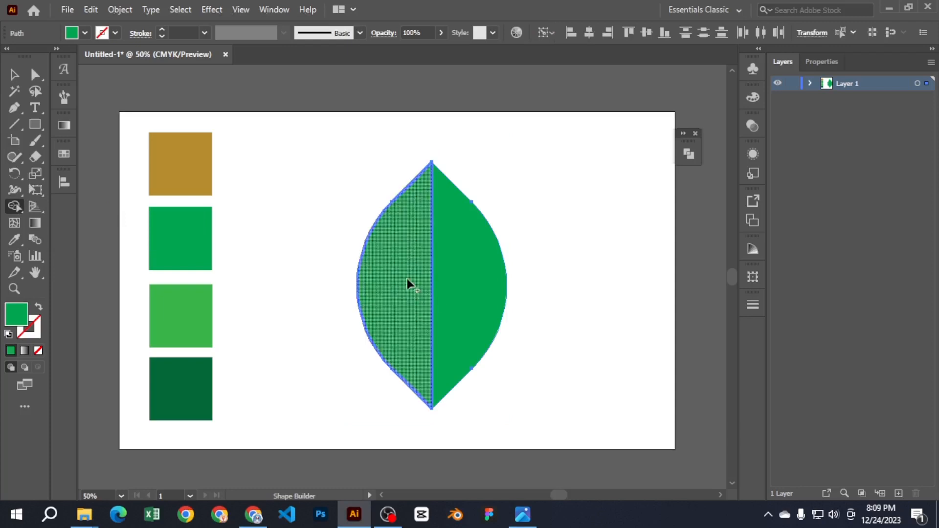
left_click(15, 79)
left_click(216, 90)
Step: Fill the leaf's left half with the lighter green sampled from the third colour square
left_click(383, 267)
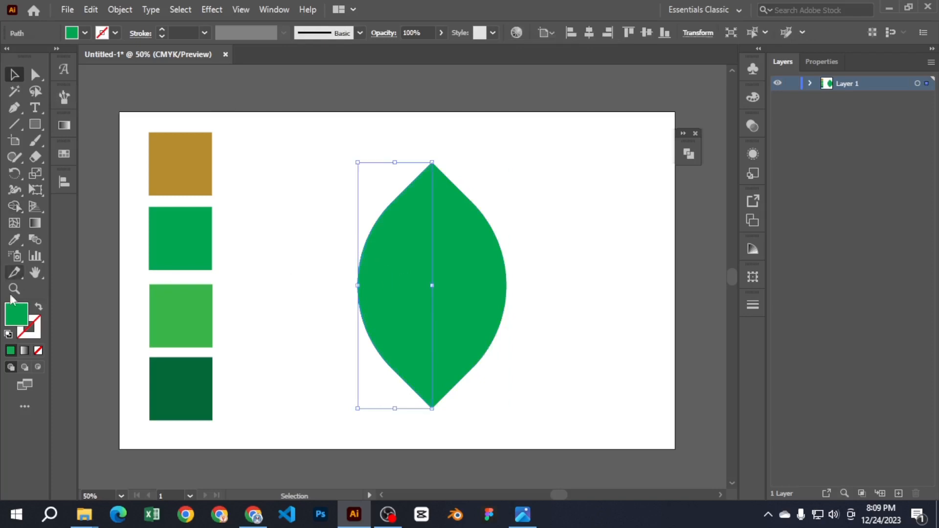
left_click(14, 239)
left_click(193, 314)
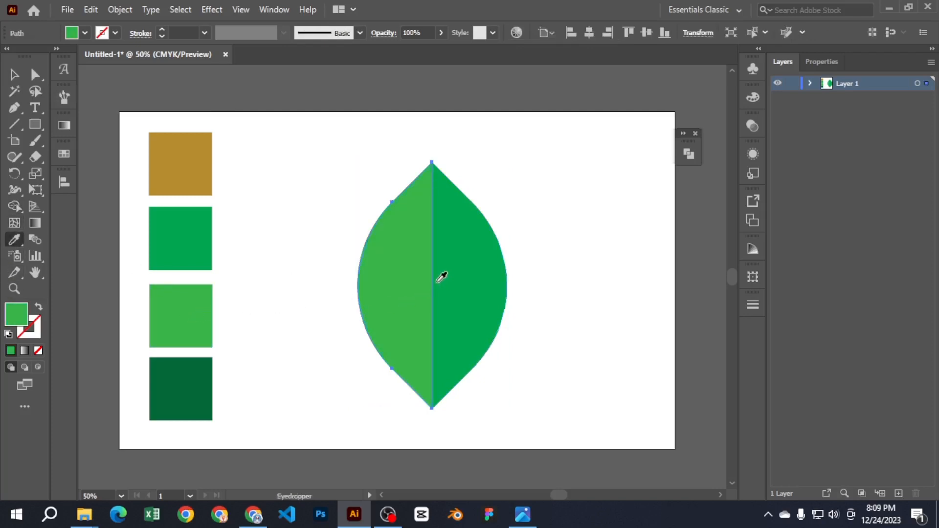
left_click(14, 75)
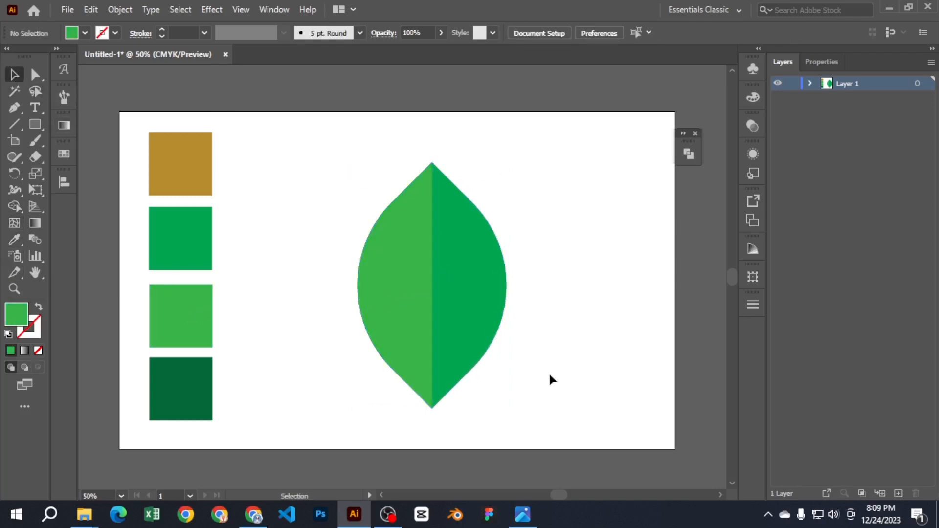
left_click_drag(548, 373, 364, 235)
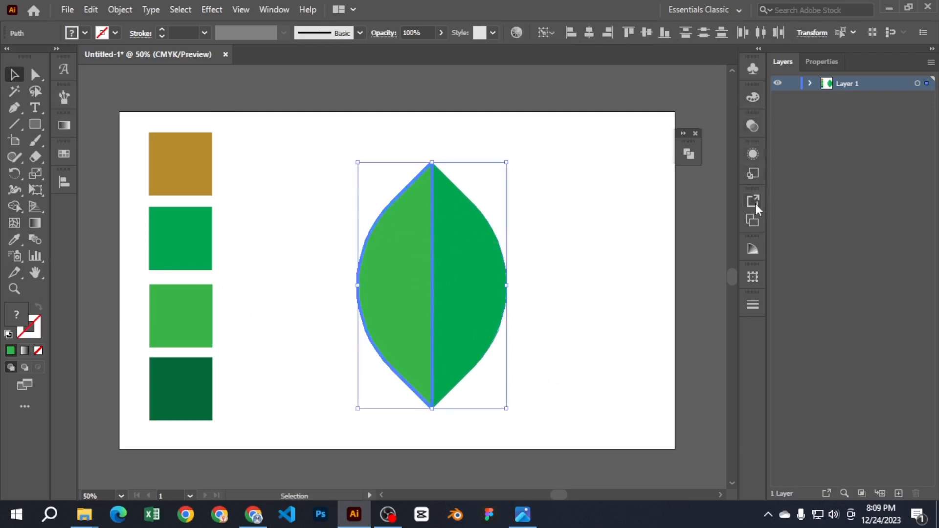
left_click(15, 206)
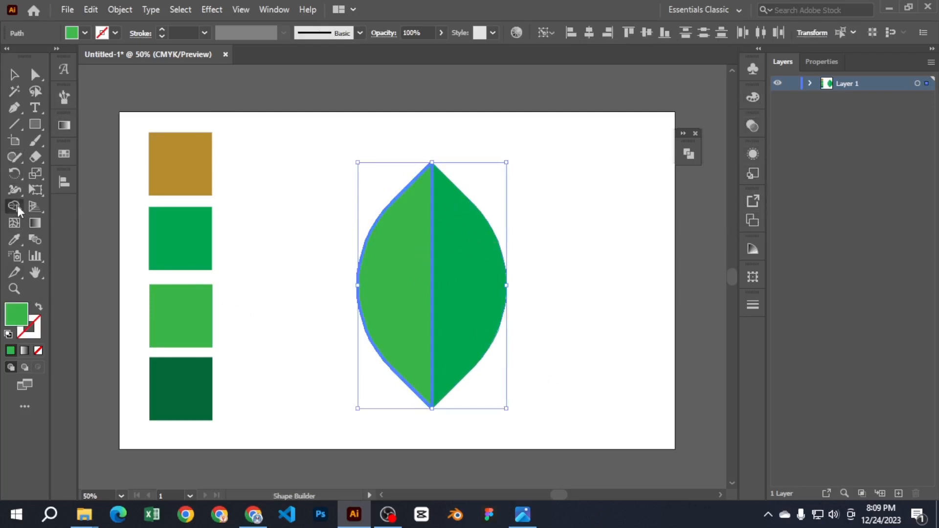
left_click(439, 237)
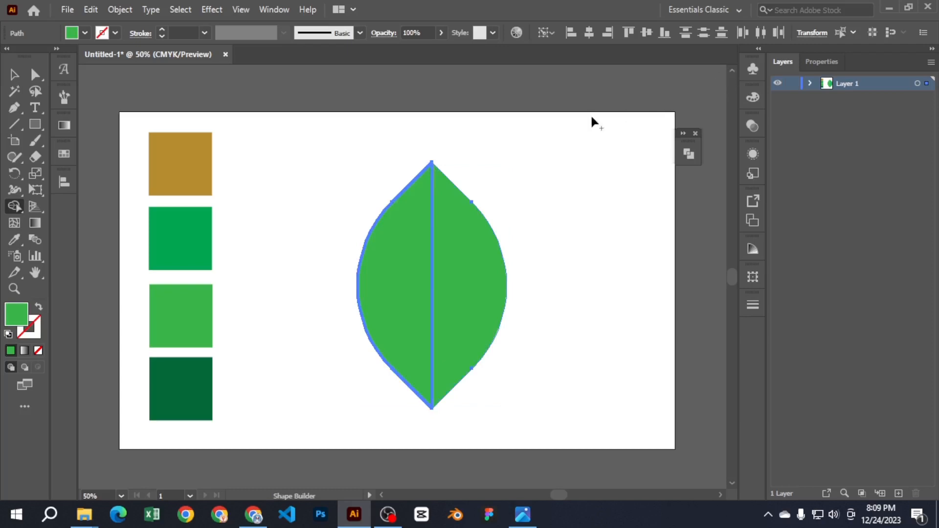
key("ctrl+z")
left_click(14, 73)
left_click(345, 172)
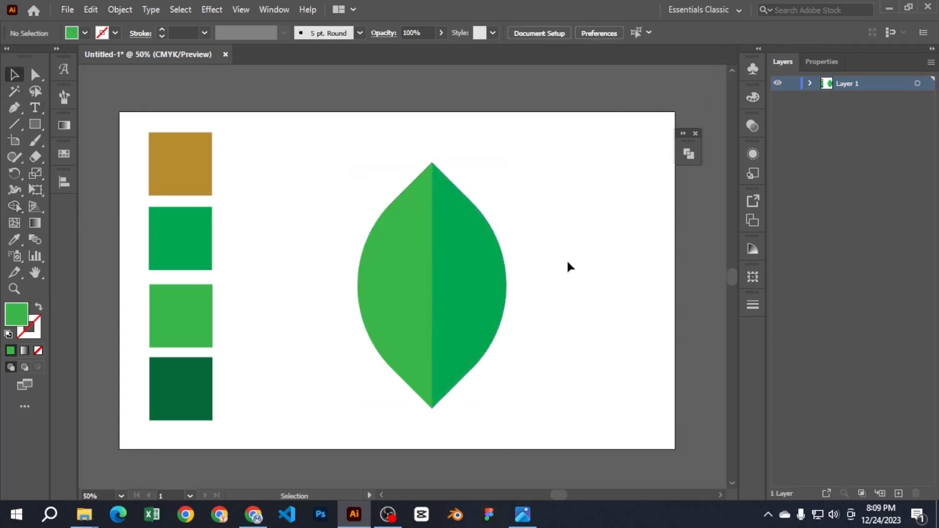
Step: Group the two leaf halves and clear the selection
left_click_drag(408, 260, 413, 256)
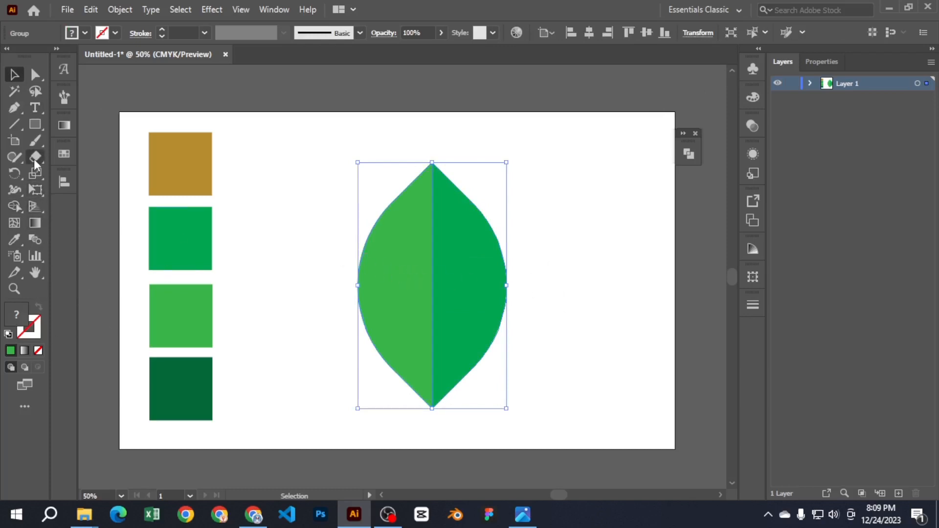
left_click_drag(15, 112, 51, 113)
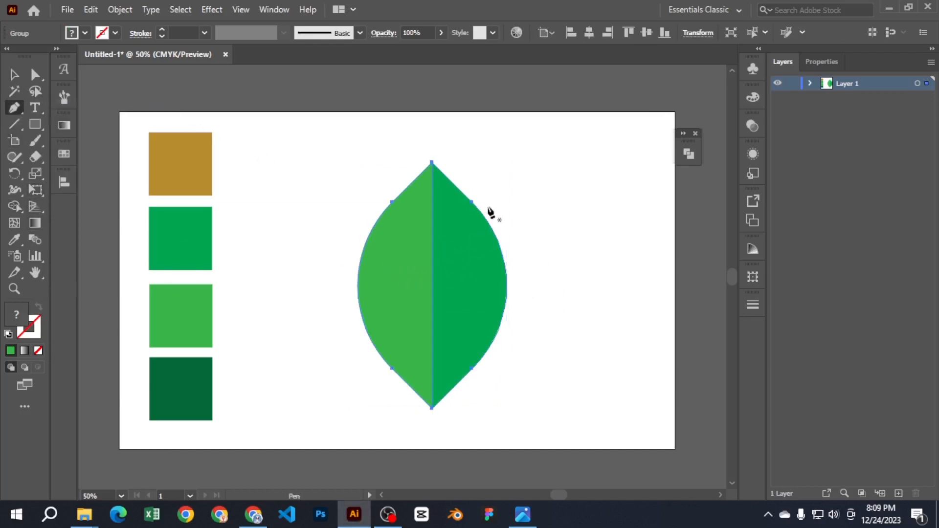
left_click(14, 74)
left_click(278, 109)
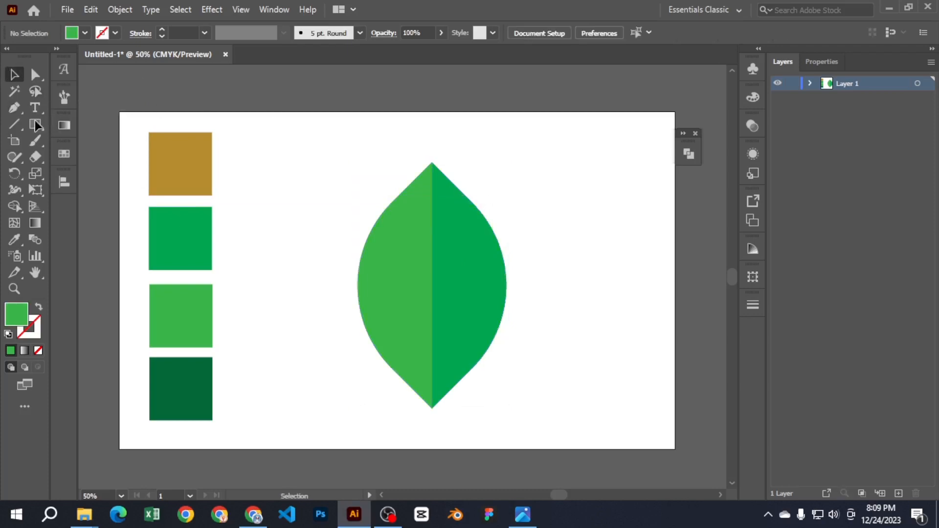
Step: Draw two narrow light-green triangles with the Pen tool across the leaf's right edge, about 54 mm long near the top and 50 mm at mid-height
key("p")
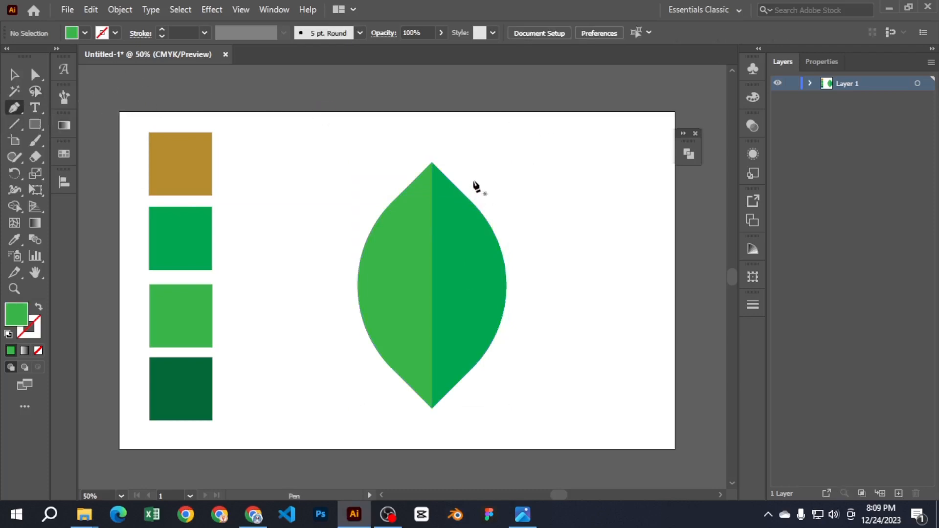
left_click_drag(455, 228, 488, 180)
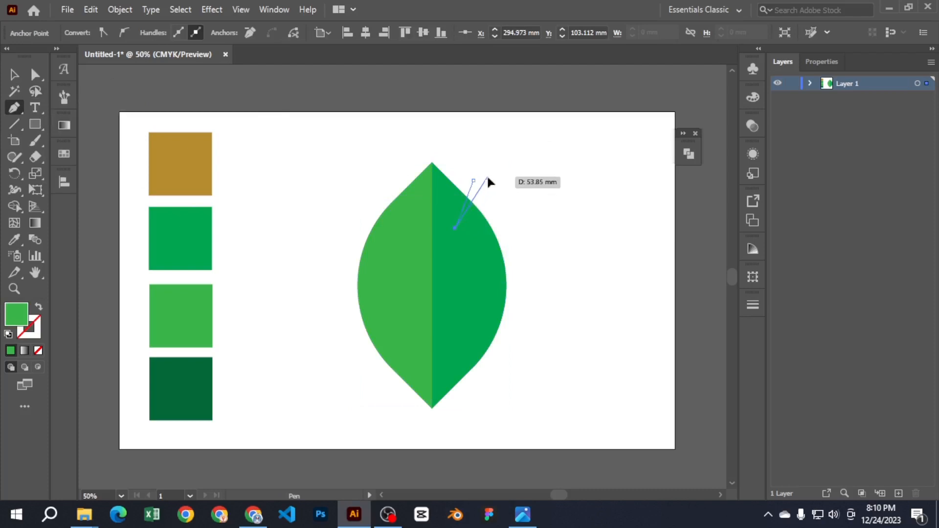
left_click(488, 177)
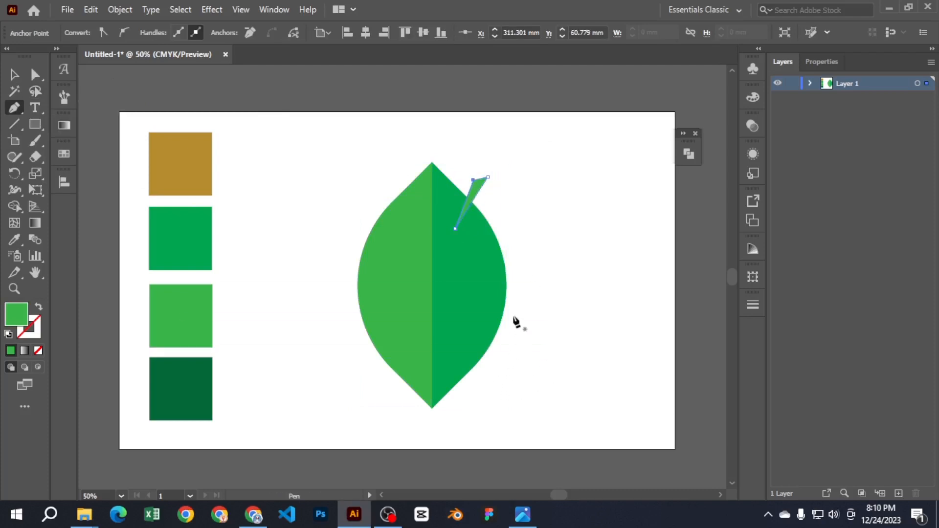
left_click(485, 286)
left_click(541, 289)
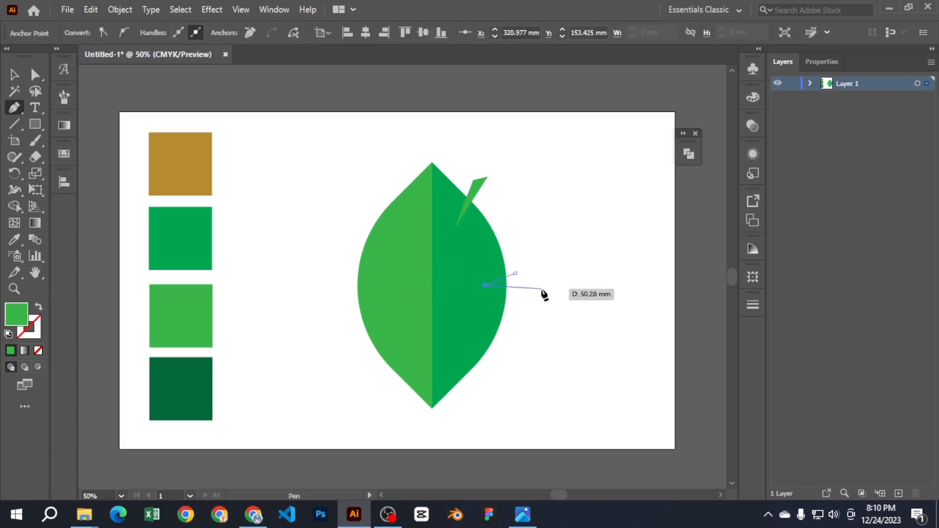
left_click(515, 273)
Step: Draw a third narrow triangle about 46 mm long with the Pen tool across the leaf's lower-right edge
left_click(494, 379)
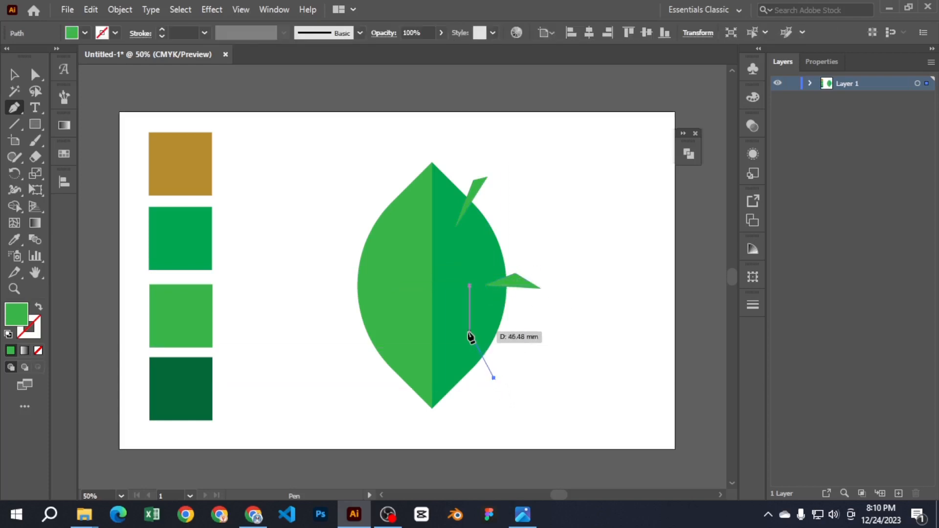
left_click(469, 331)
left_click(488, 385)
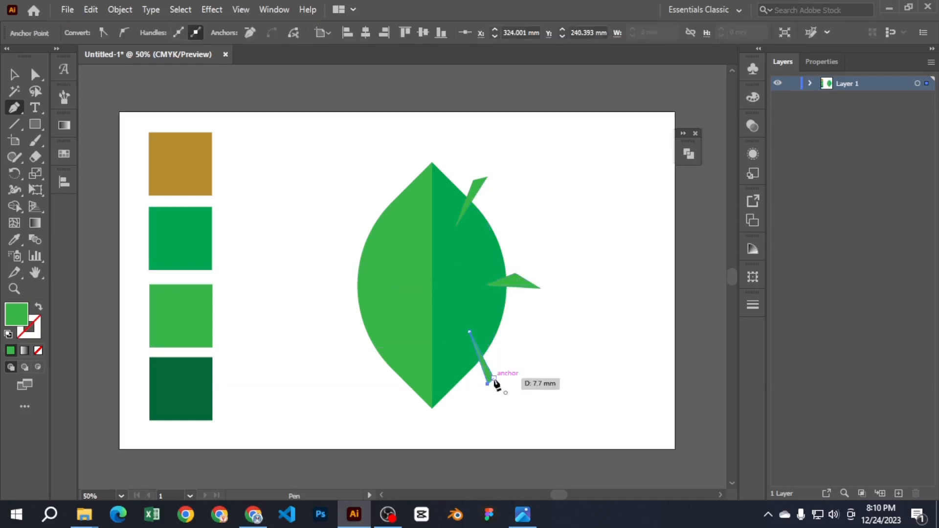
left_click(494, 378)
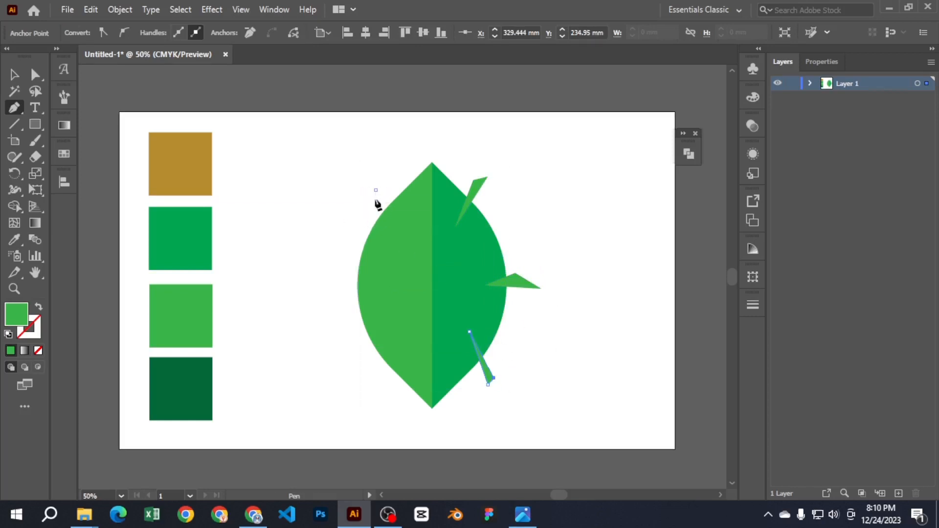
Step: Draw a narrow triangle with the Pen tool across the leaf's upper-left edge, pointing into the lighter half
left_click(391, 263)
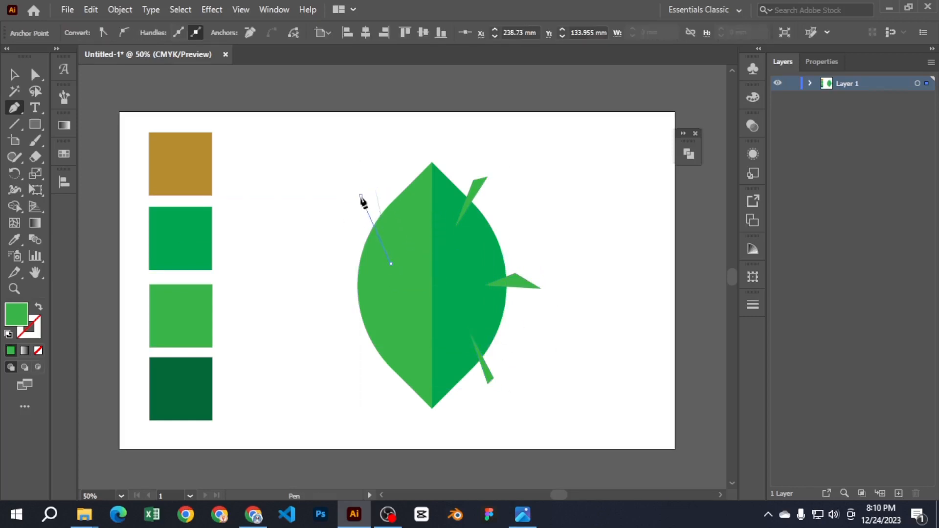
left_click(361, 196)
left_click(375, 189)
left_click(391, 263)
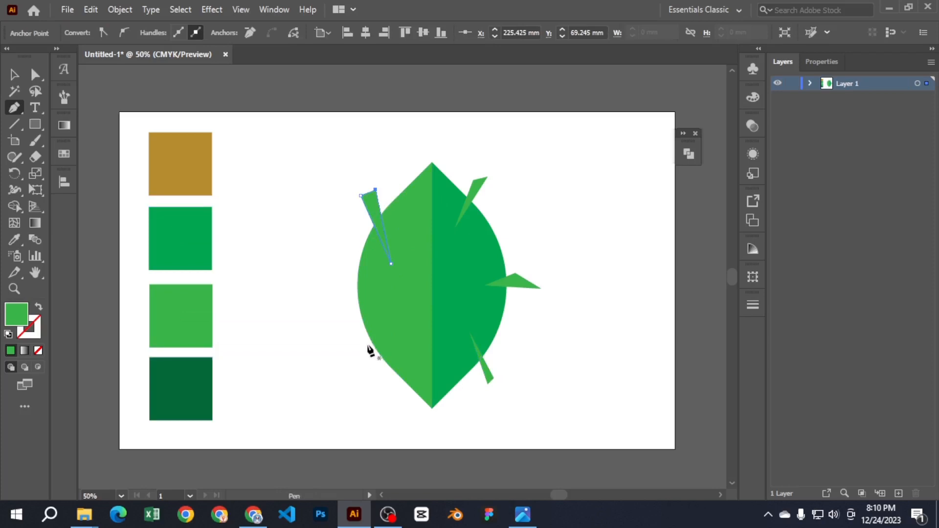
Step: Draw a short pointed triangle with the Pen tool across the leaf's lower-left edge, pointing into the lighter half
left_click_drag(361, 344, 386, 332)
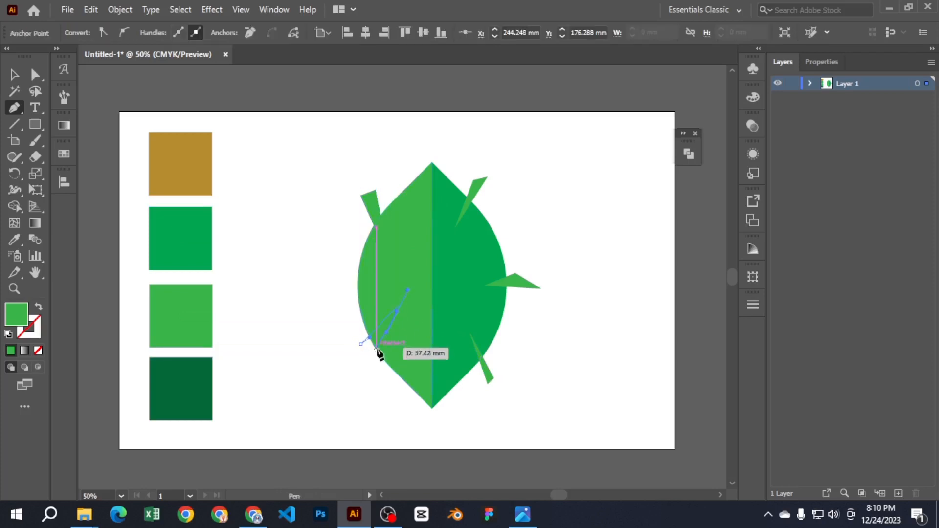
key("ctrl+z")
left_click(387, 322)
left_click(370, 357)
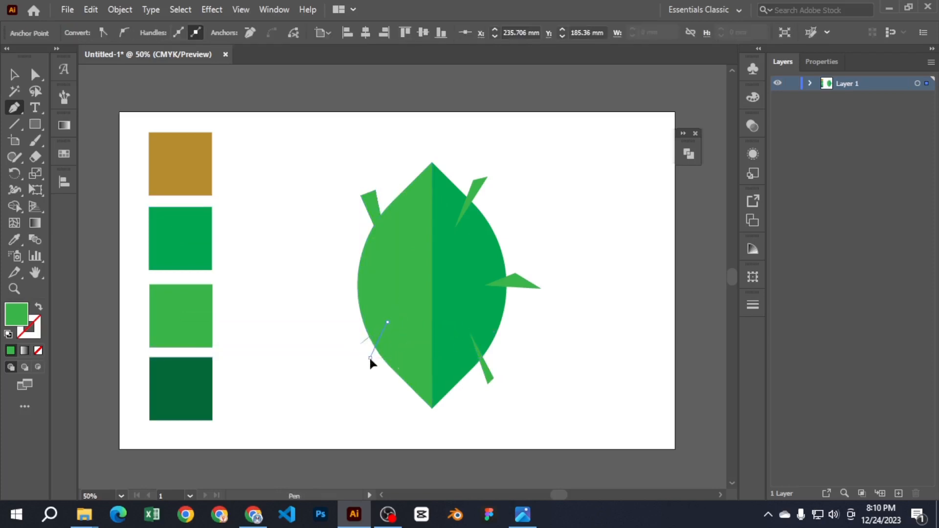
left_click(361, 343)
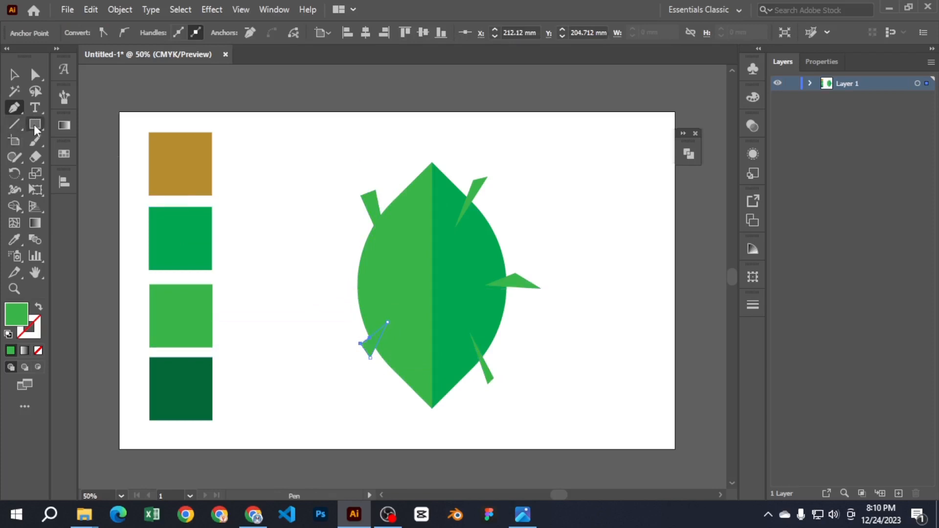
Step: Draw three small circles with the Ellipse tool: inside the left half, inside the upper right half and overlapping the upper-left edge
left_click_drag(34, 125, 93, 158)
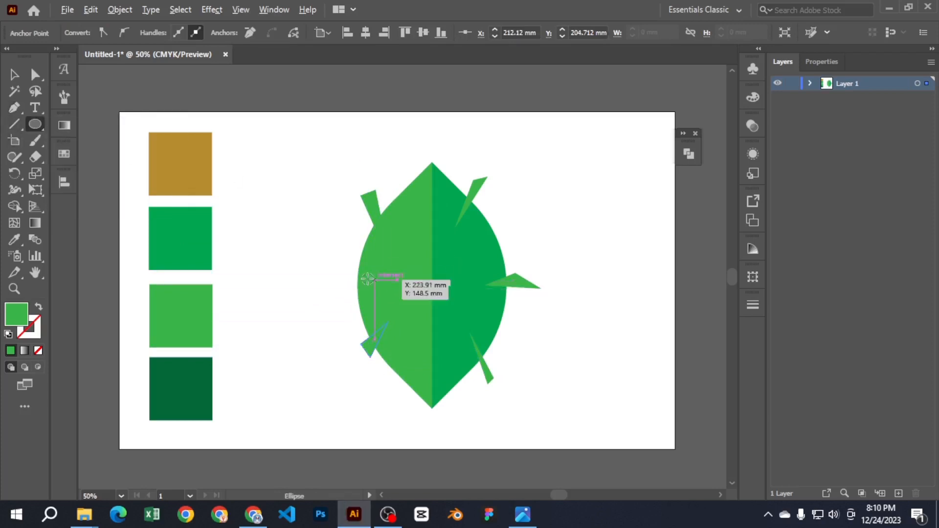
left_click_drag(369, 275, 384, 289)
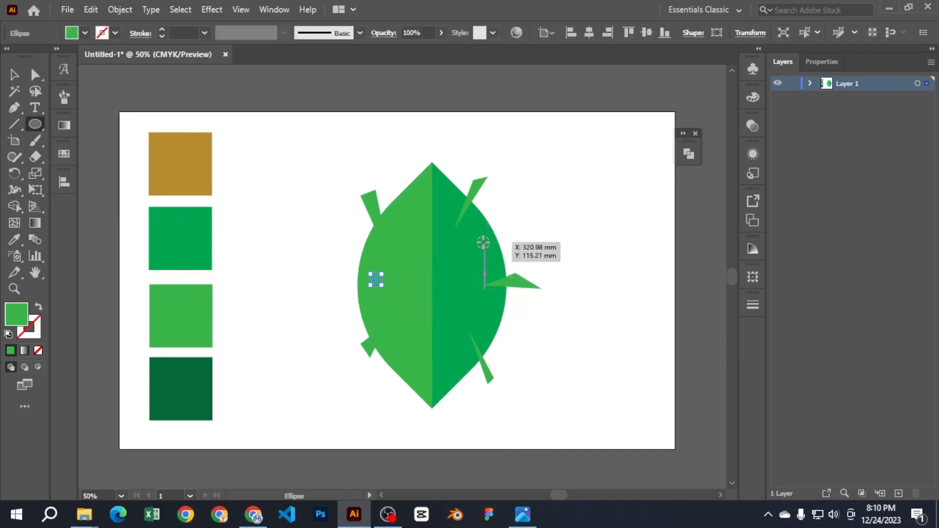
left_click_drag(478, 237, 487, 247)
left_click_drag(397, 185, 410, 194)
scroll(414, 192, "up", 3)
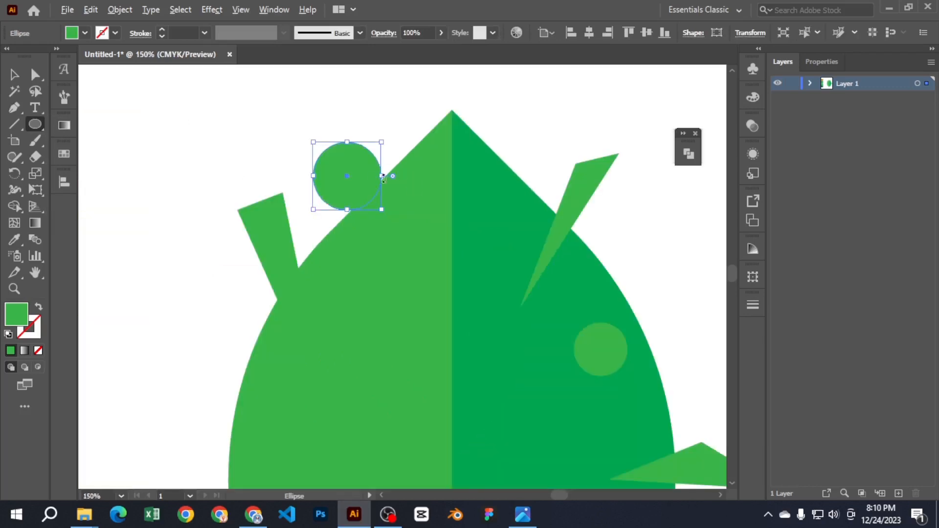
left_click_drag(347, 181, 353, 193)
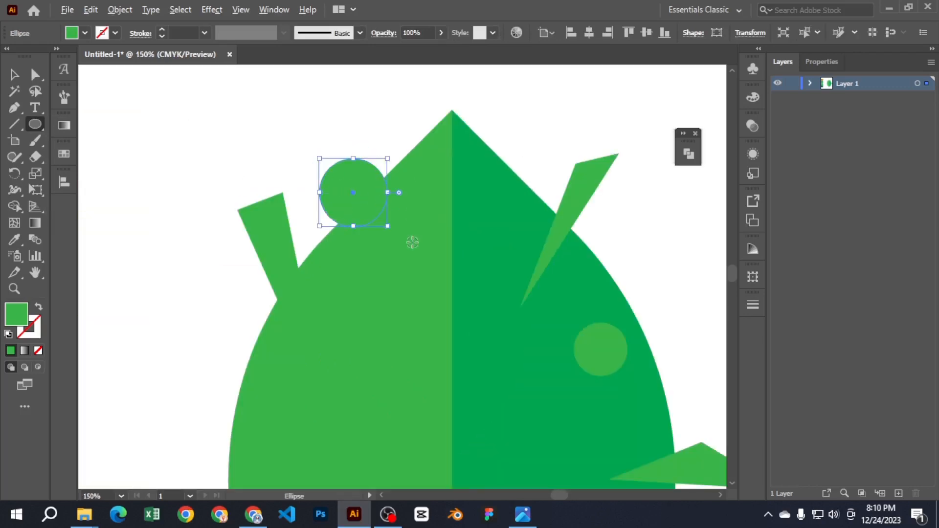
Step: Draw two more small circles overlapping the leaf's right edge, one near the bottom tip and one below the middle triangle
scroll(413, 241, "down", 2)
scroll(341, 243, "down", 3)
scroll(444, 365, "down", 3)
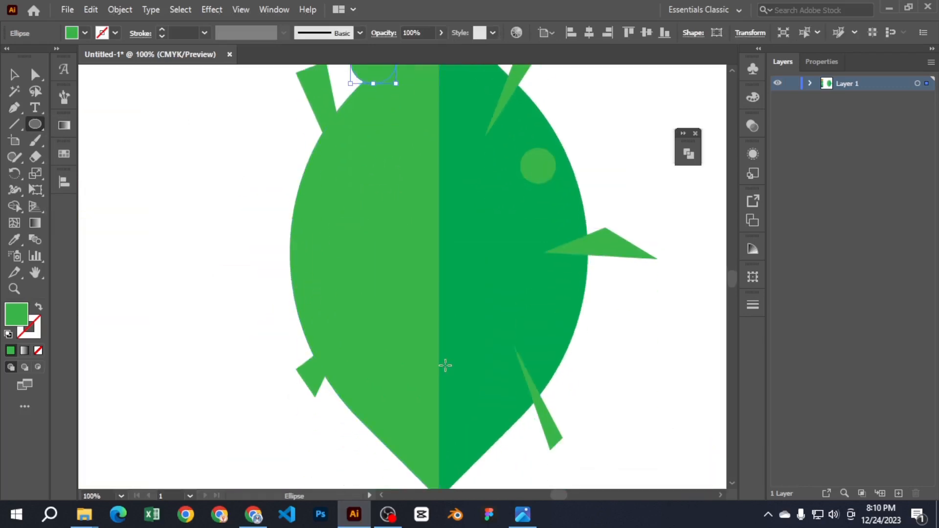
left_click_drag(493, 383, 518, 411)
key("ctrl+z")
left_click_drag(493, 382, 502, 391)
left_click_drag(579, 268, 597, 281)
Step: Select the leaf with all triangles and circles, and subtract them with Shape Builder to cut notches, bites and holes
key("ctrl+minus")
key("ctrl+minus")
key("ctrl+minus")
left_click(15, 74)
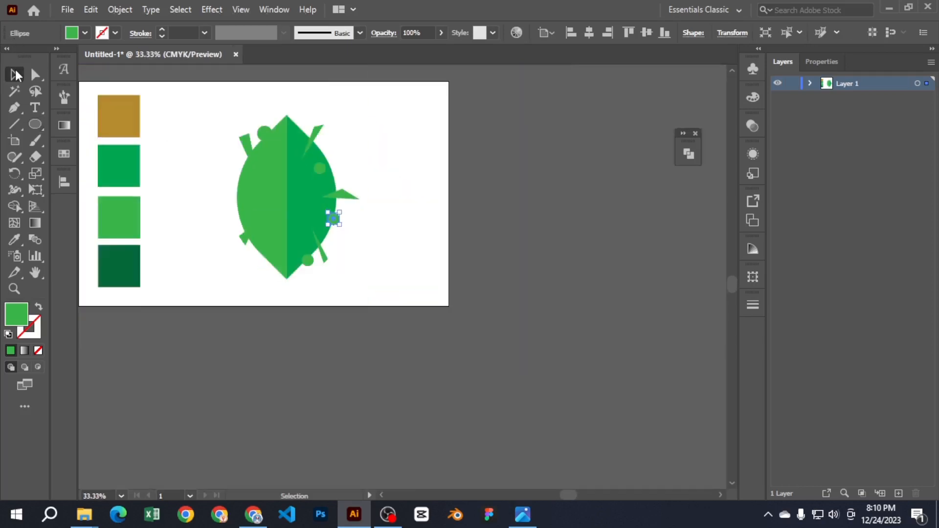
left_click_drag(232, 131, 381, 306)
scroll(213, 168, "up", 2)
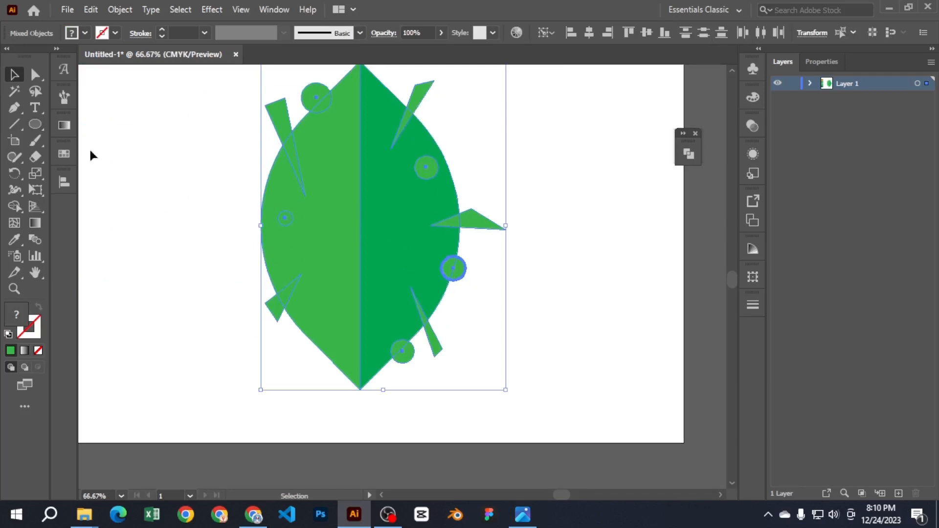
left_click_drag(10, 210, 88, 207)
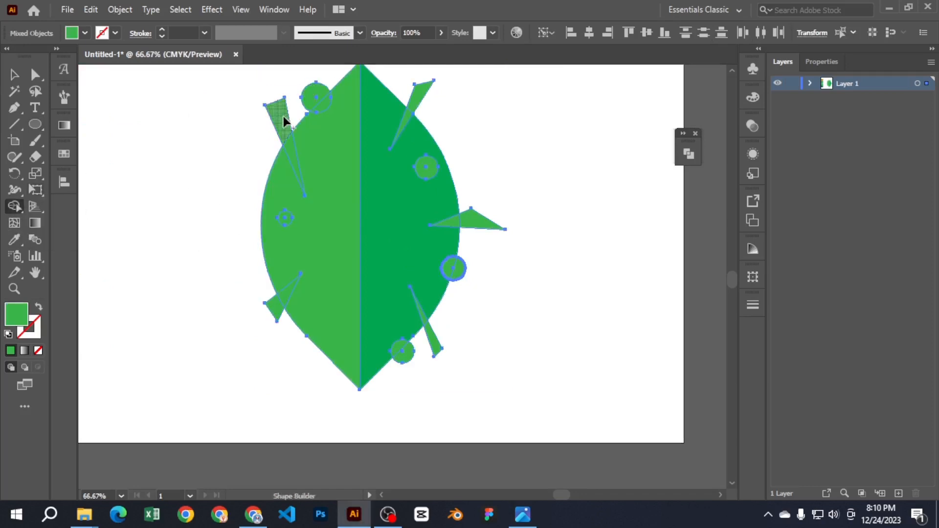
left_click(301, 128, "alt")
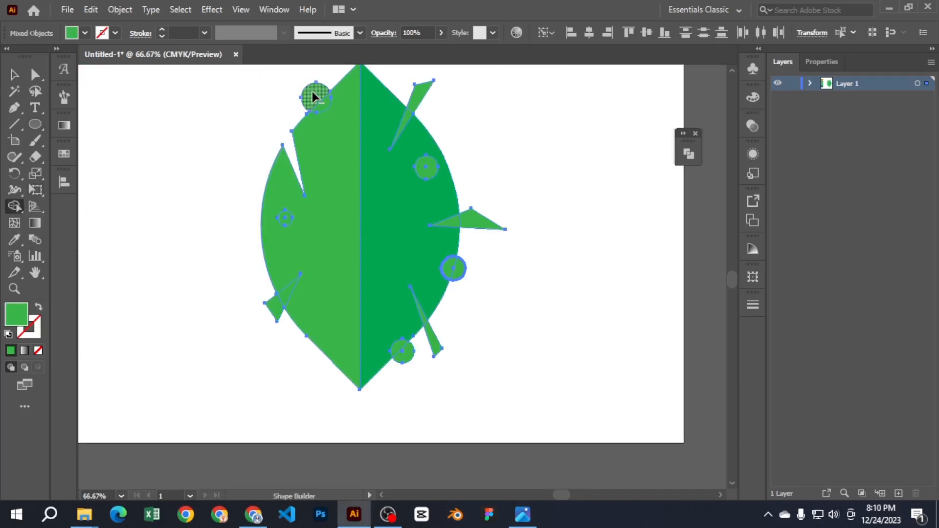
left_click(321, 98, "alt")
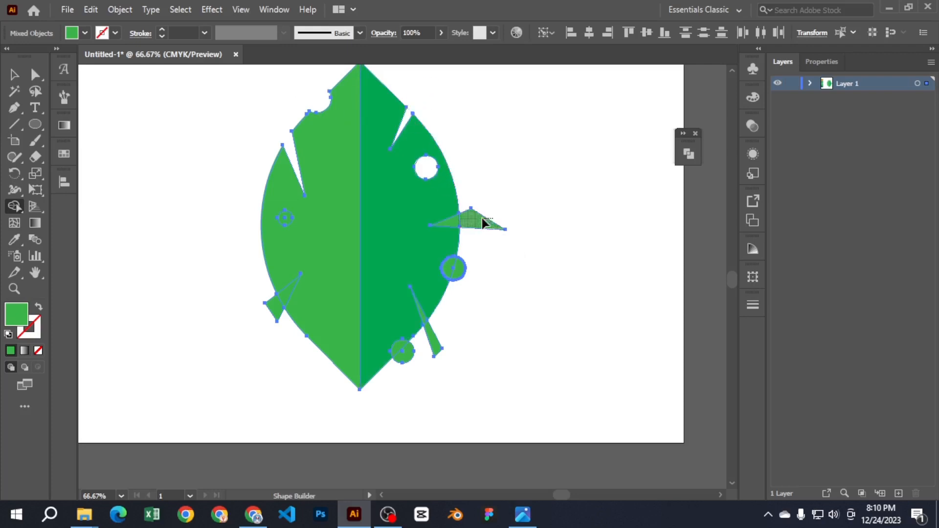
left_click(455, 224, "alt")
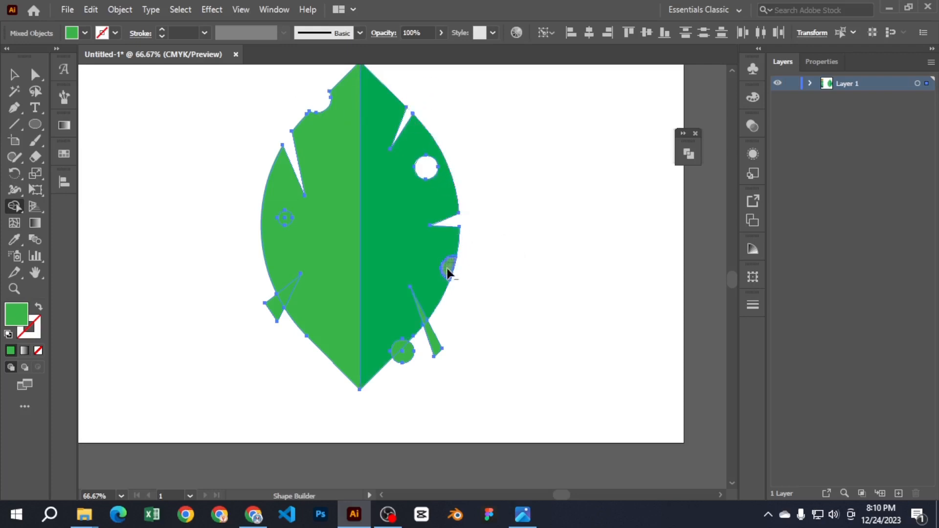
left_click(434, 346, "alt")
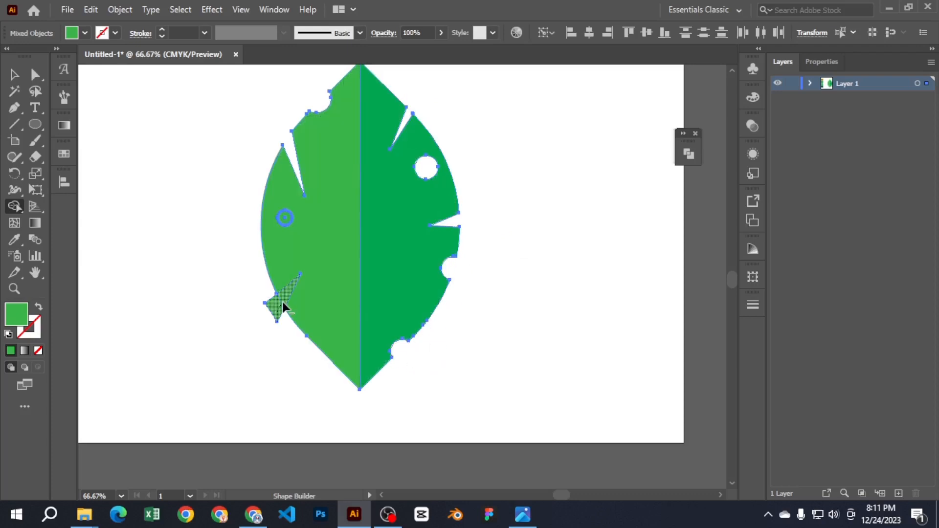
left_click(285, 218, "alt")
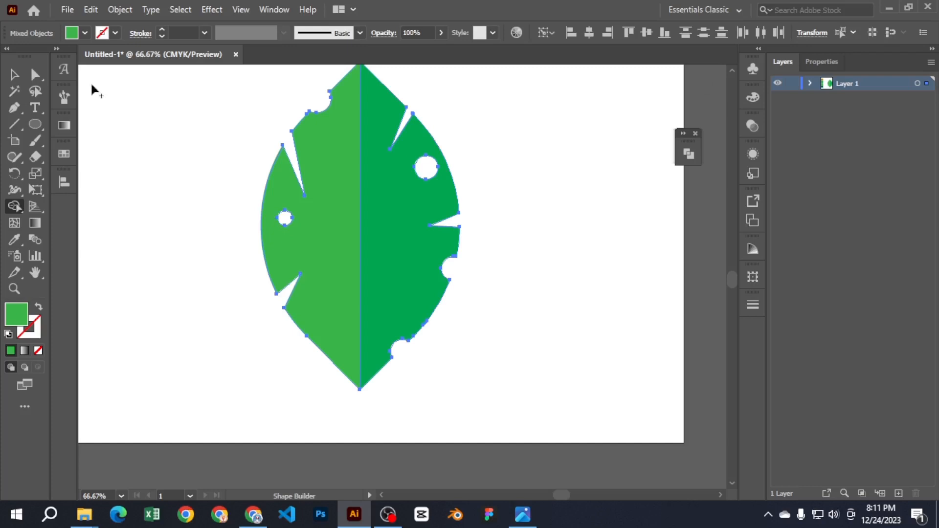
Step: Move the whole cut-out leaf slightly up on the artboard and clear the selection
left_click(19, 77)
left_click(189, 147)
key("ctrl+minus")
left_click_drag(260, 96, 503, 339)
scroll(440, 289, "up", 1)
left_click_drag(424, 285, 427, 275)
left_click(537, 229)
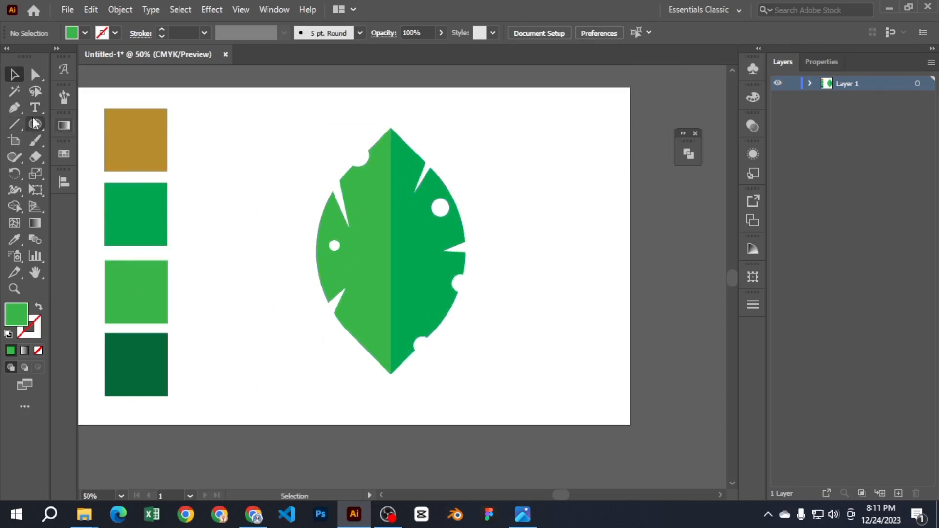
Step: Draw a closed curved shape with the Pen tool across the leaf's left half, from the centre line past the left edge
left_click(13, 109)
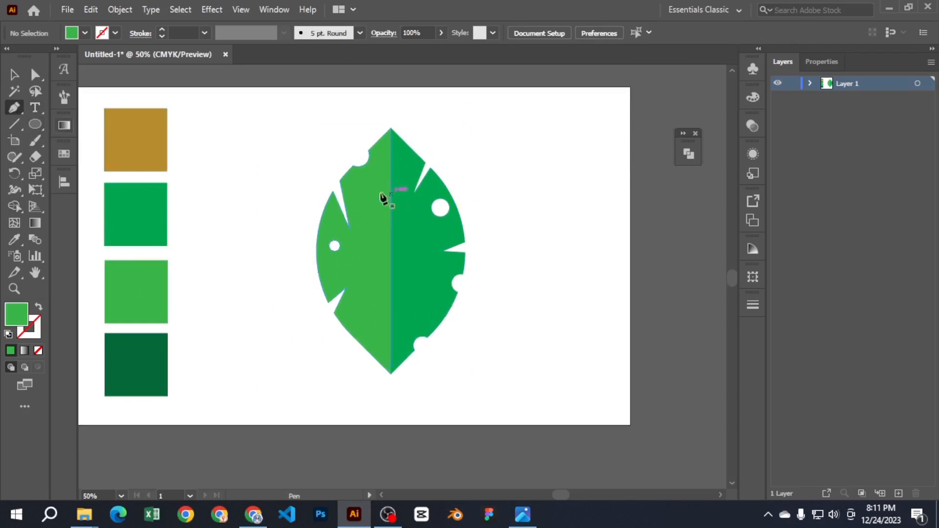
left_click(318, 184)
left_click_drag(391, 230, 392, 312)
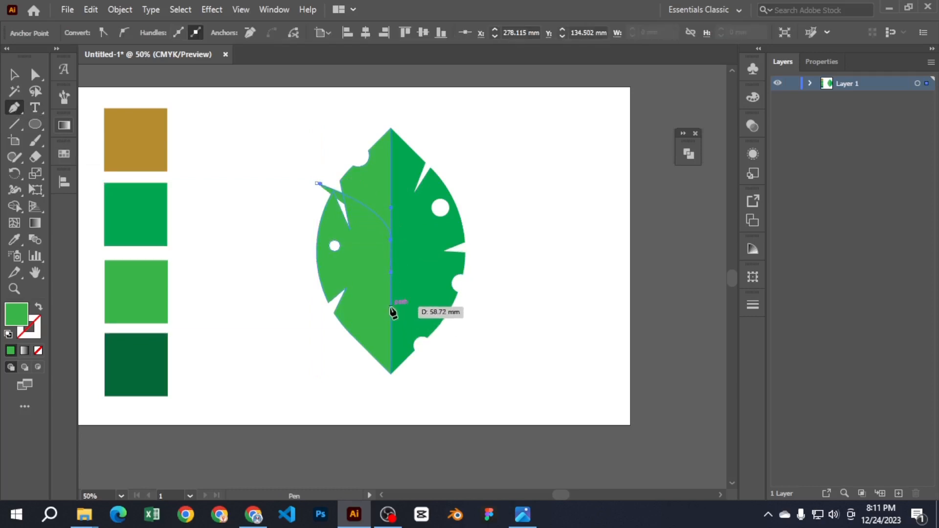
left_click(390, 307)
left_click_drag(265, 227, 265, 206)
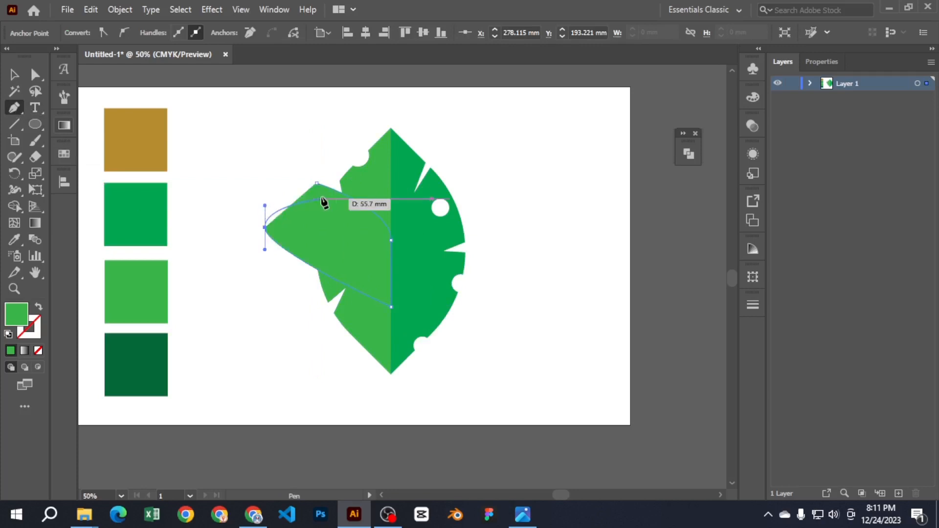
left_click_drag(317, 184, 346, 191)
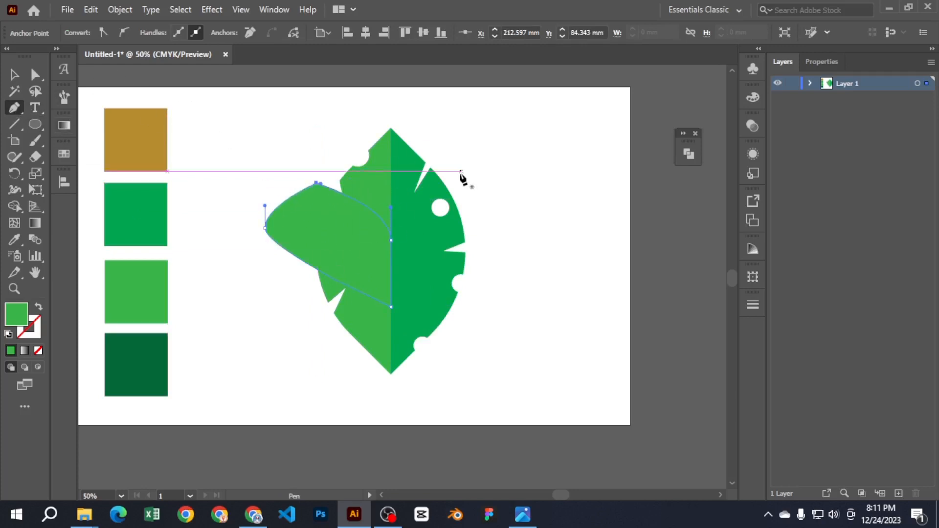
Step: Draw a closed four-sided shape with the Pen tool across the leaf's right half, from the centre line past the right edge
left_click(458, 318)
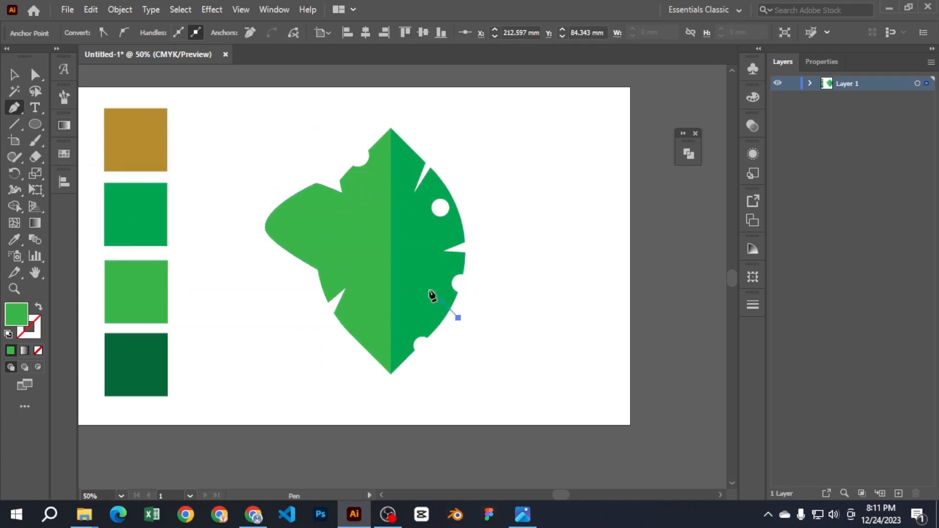
left_click(392, 258)
left_click(484, 233)
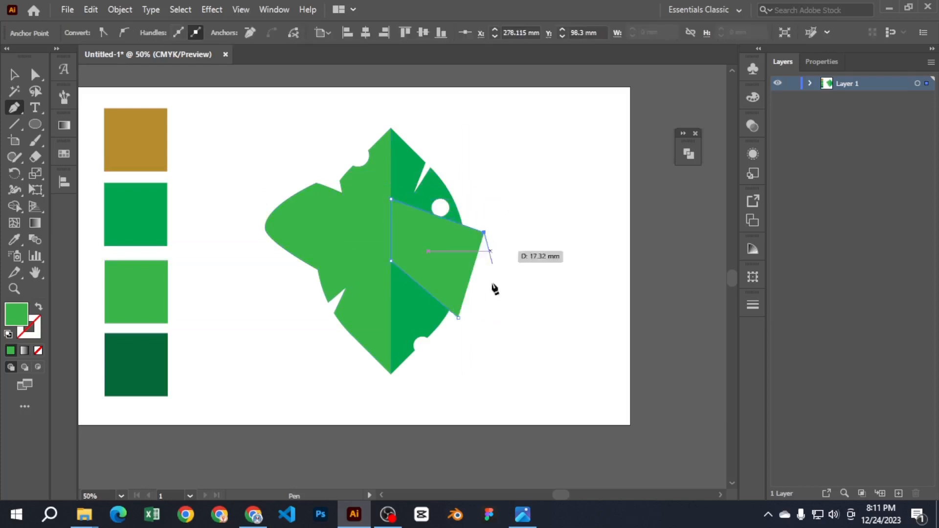
left_click(458, 318)
Step: Fill the curved shape on the left half with the golden-brown swatch colour using the Eyedropper
left_click(15, 75)
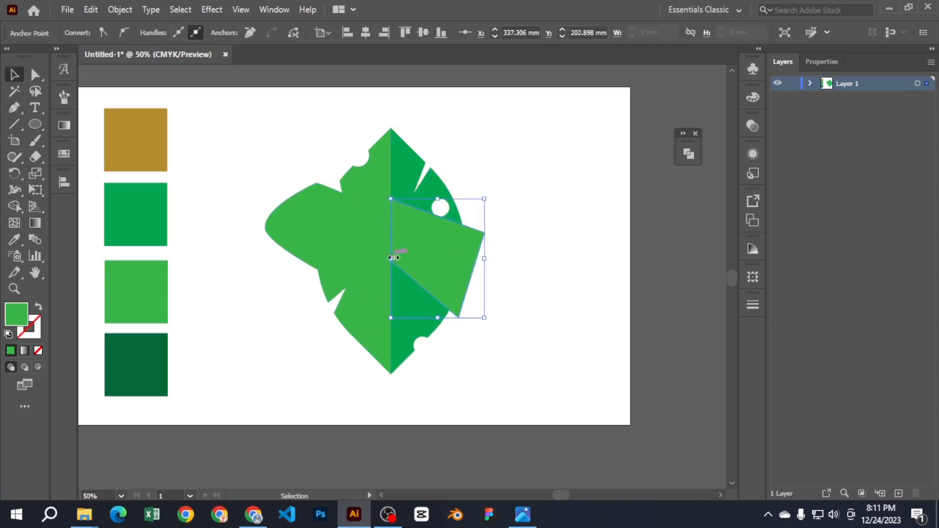
left_click(281, 221)
left_click(14, 239)
left_click(142, 138)
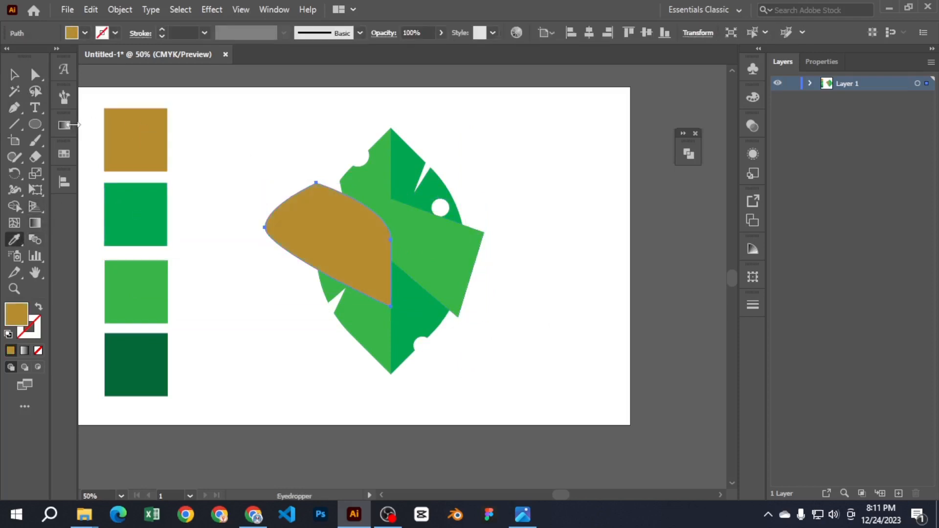
Step: Fill the four-sided shape on the right half with the dark-green swatch colour using the Eyedropper
left_click(14, 75)
left_click(443, 240)
left_click(15, 240)
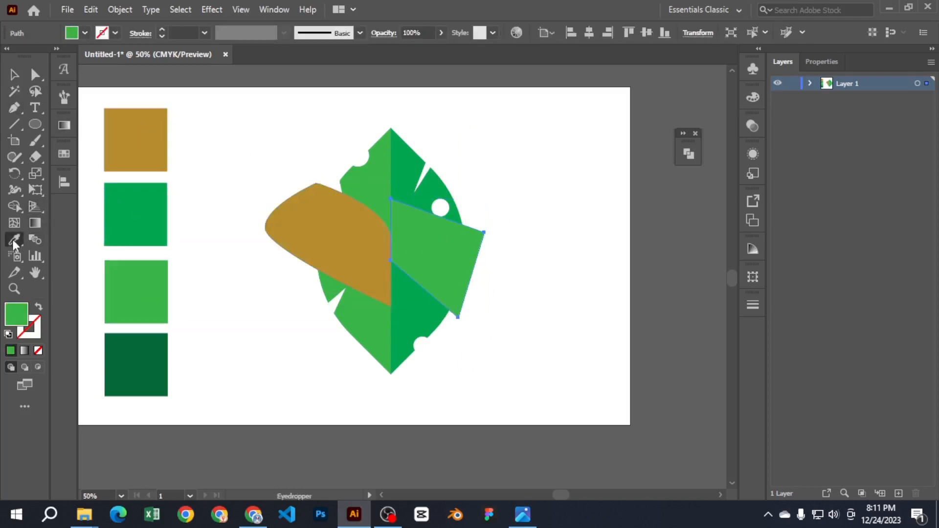
left_click(132, 368)
Step: Set the opacity of the brown and dark-green shapes together to 82% and clear the selection
left_click(9, 78)
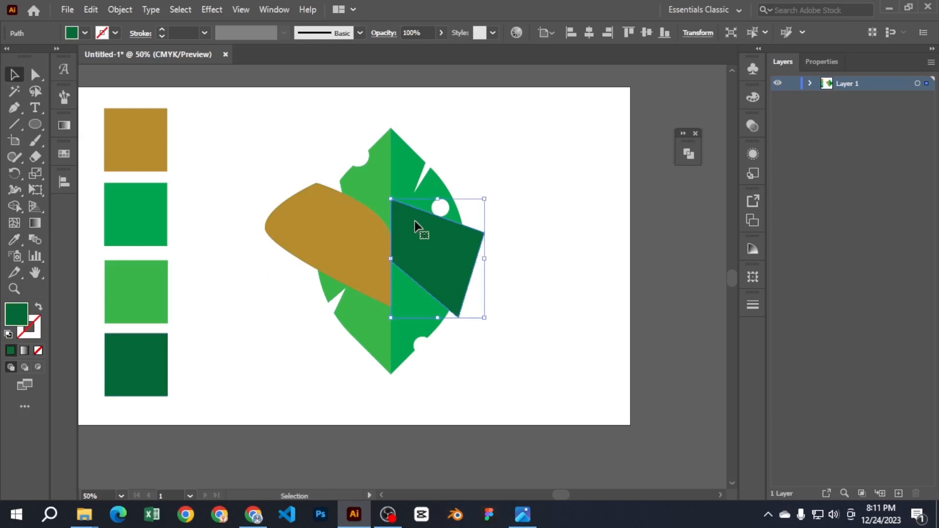
left_click(365, 234, "shift")
left_click(441, 32)
left_click_drag(438, 49, 421, 50)
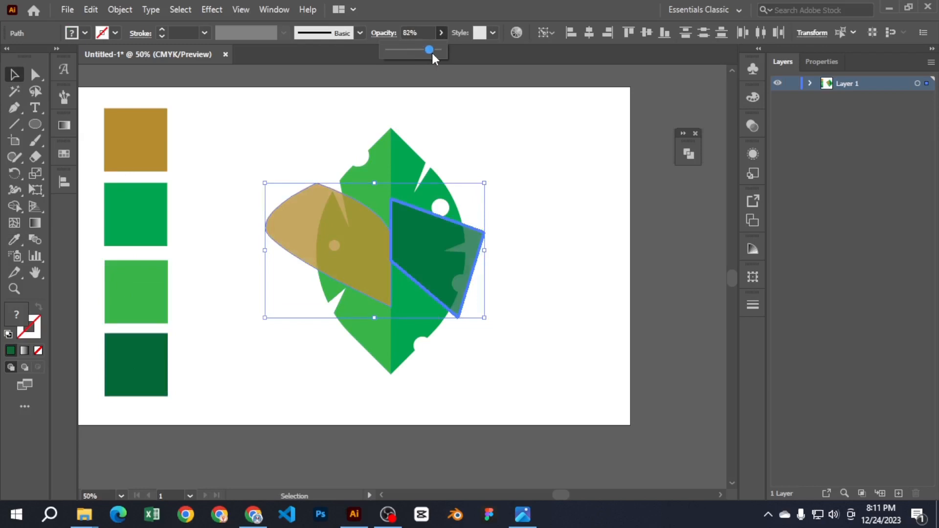
left_click(538, 294)
Step: Select the leaf and both overlays, trim the brown overhang with Shape Builder, and undo the attempted trim of the dark-green one
left_click_drag(551, 361, 260, 158)
left_click(15, 206)
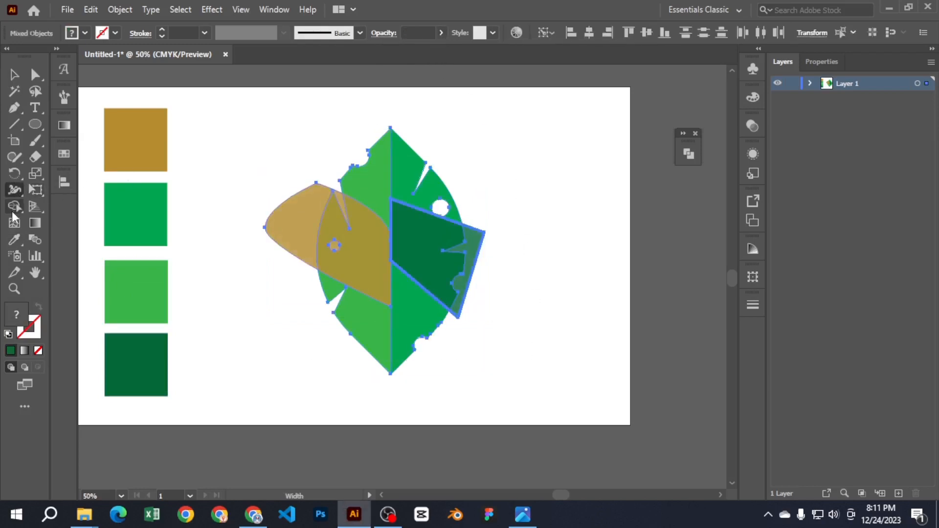
left_click(295, 213, "alt")
left_click(480, 244, "alt")
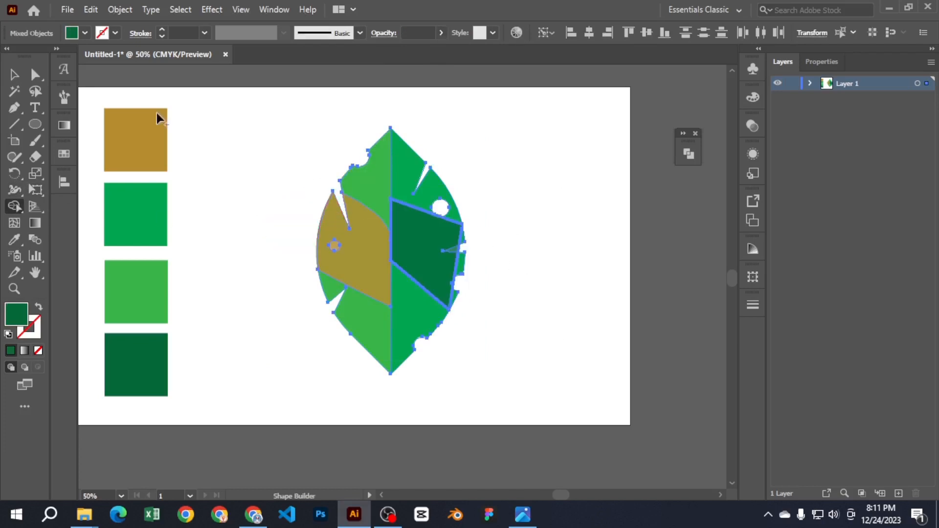
key("ctrl+z")
Step: Trim the dark-green overhang beyond the leaf's right edge, including its notch and round bite, with Shape Builder and clear the selection
scroll(489, 273, "up", 4)
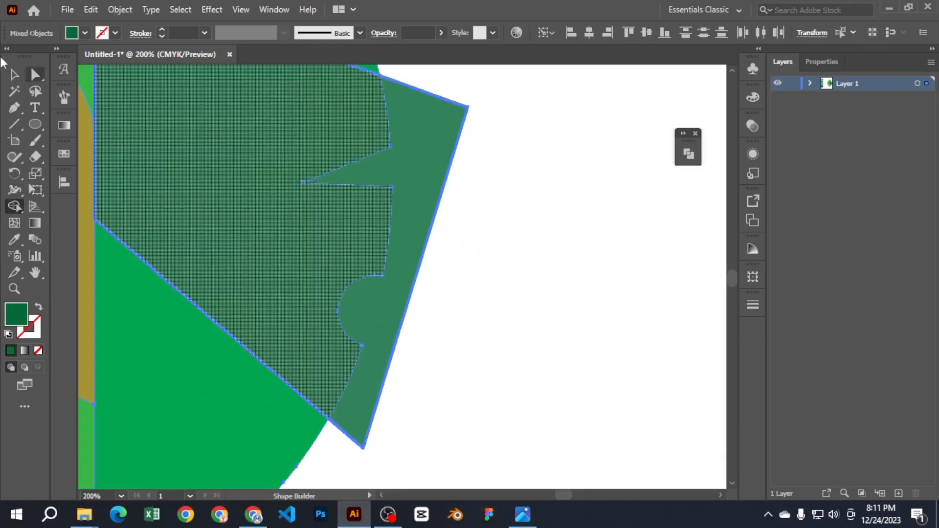
left_click(21, 76)
left_click_drag(475, 272, 226, 168)
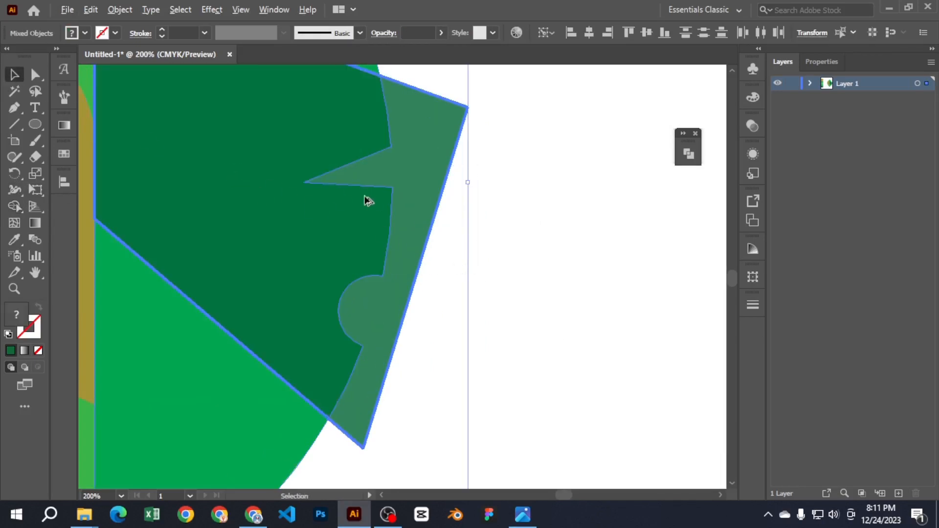
scroll(366, 195, "down", 2)
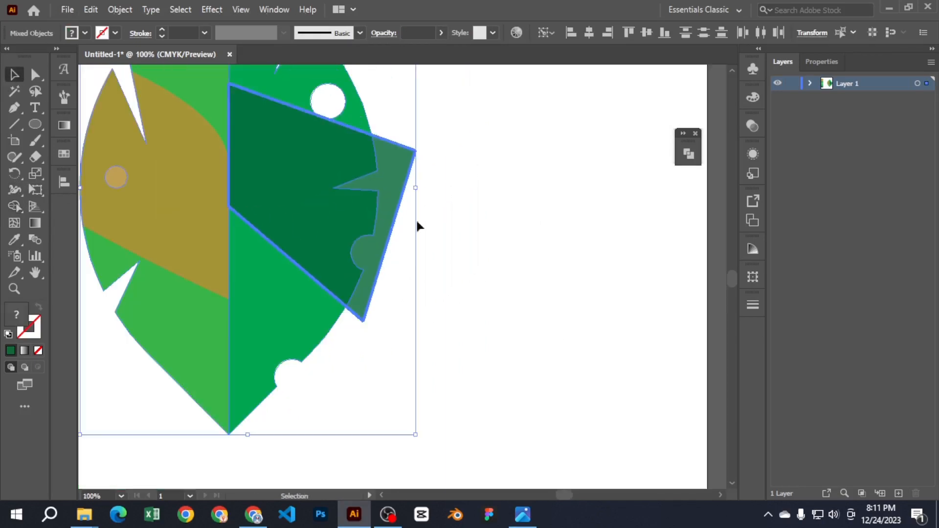
left_click(15, 206)
left_click(392, 191, "alt")
scroll(499, 166, "down", 2)
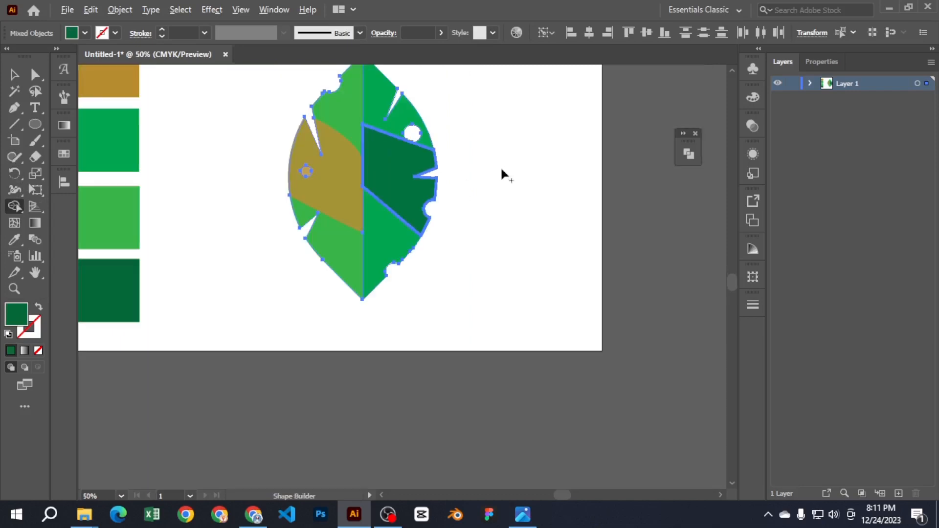
left_click(13, 71)
left_click(202, 89)
scroll(405, 154, "up", 2)
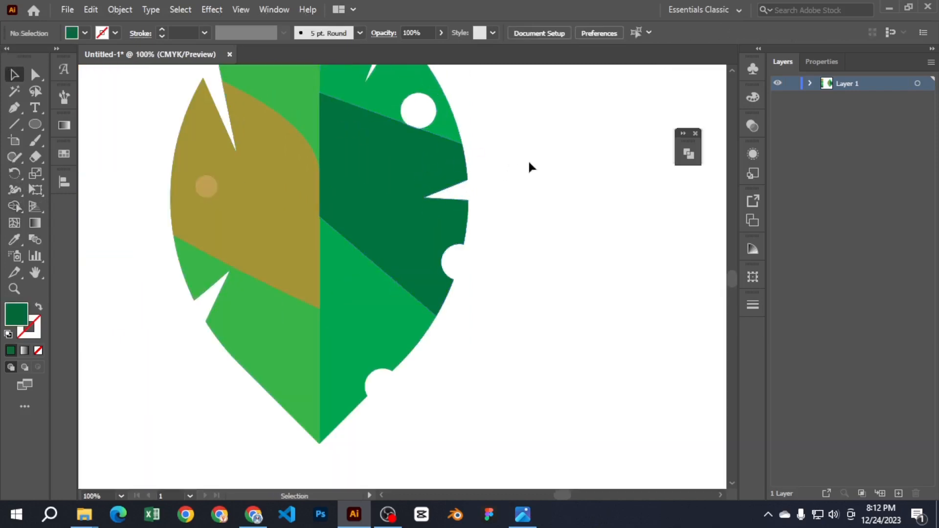
Step: Draw a closed dark-green shape with the Pen tool, its wavy inner edge crossing the leaf's left half and its outer side extending beyond the leaf
scroll(553, 165, "up", 1)
scroll(551, 160, "down", 3)
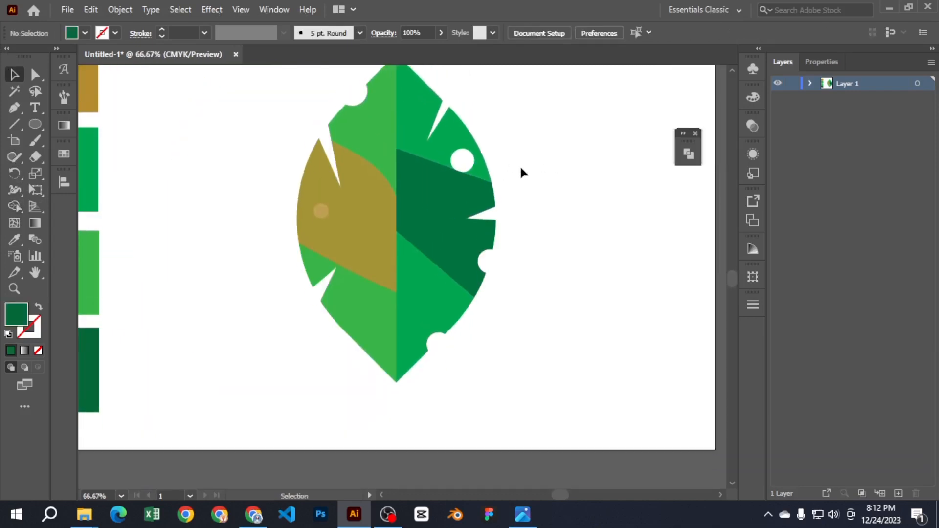
scroll(479, 186, "up", 2)
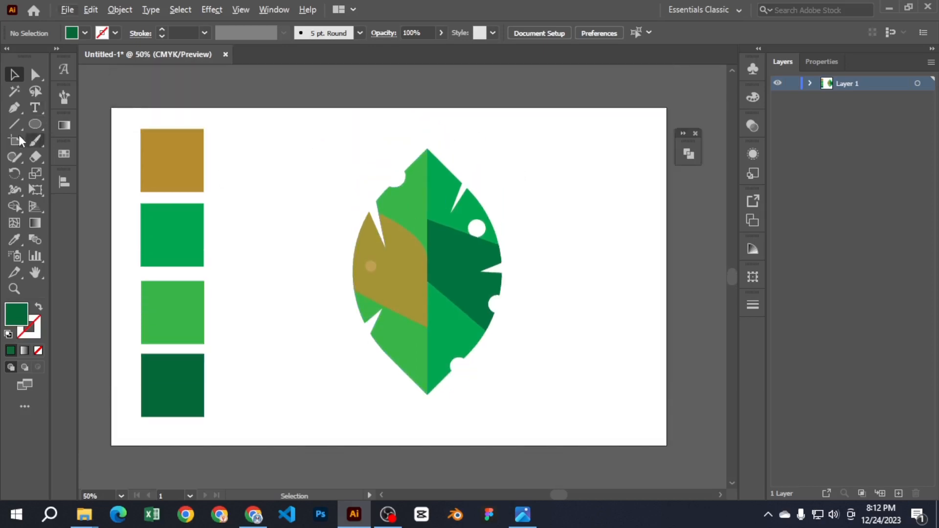
left_click(14, 108)
scroll(376, 228, "up", 1)
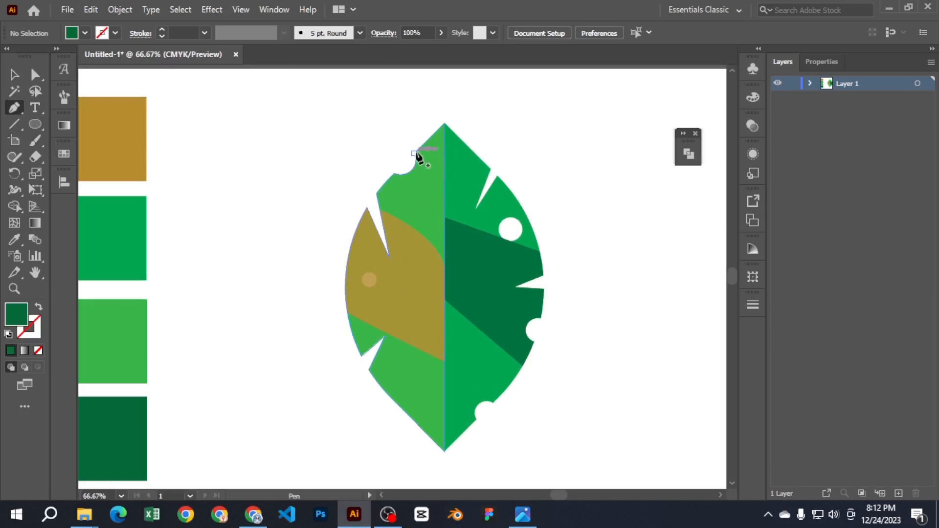
left_click(414, 153)
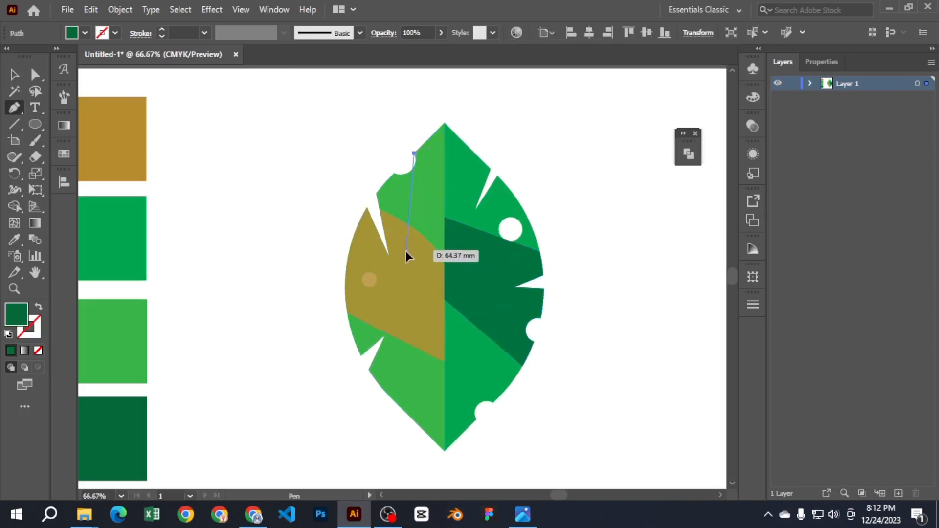
left_click_drag(406, 251, 371, 324)
left_click_drag(412, 369, 359, 442)
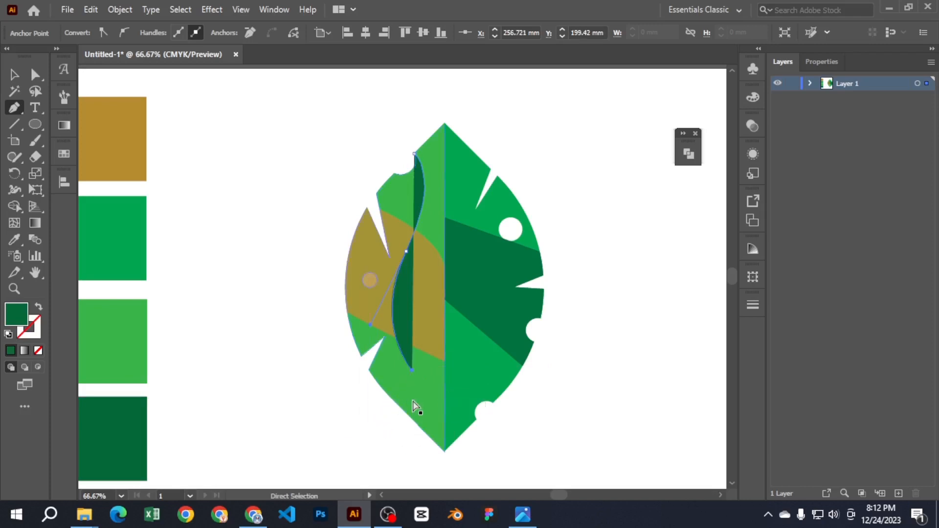
key("ctrl+z")
left_click_drag(412, 372, 413, 409)
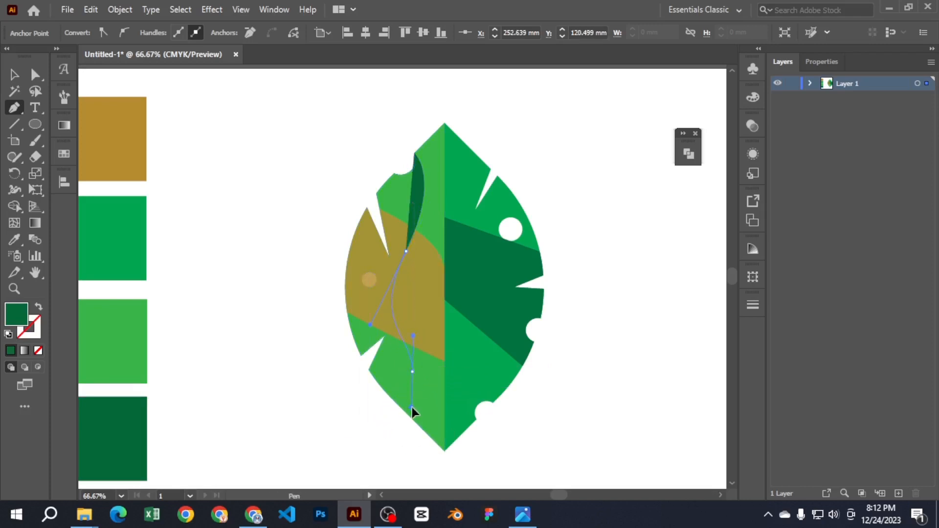
left_click_drag(357, 429, 330, 427)
left_click(310, 233)
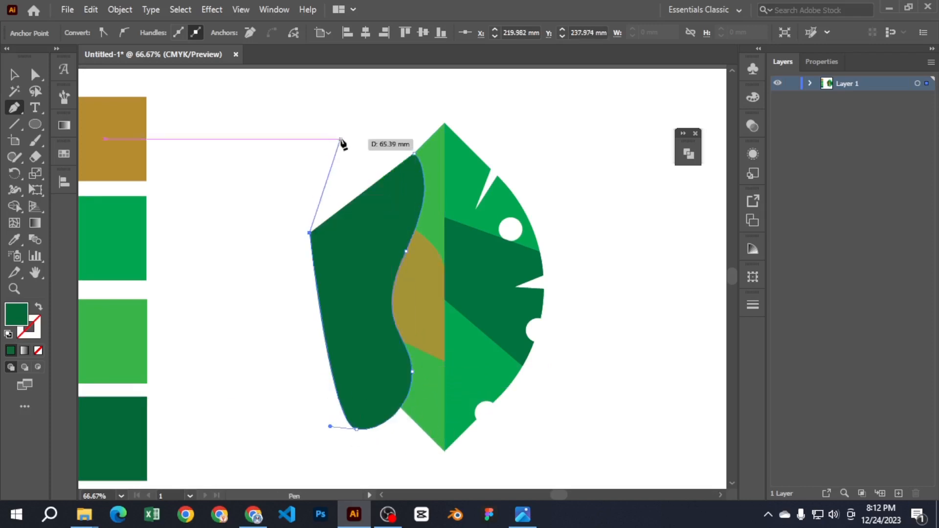
left_click(340, 140)
left_click(414, 153)
left_click(15, 74)
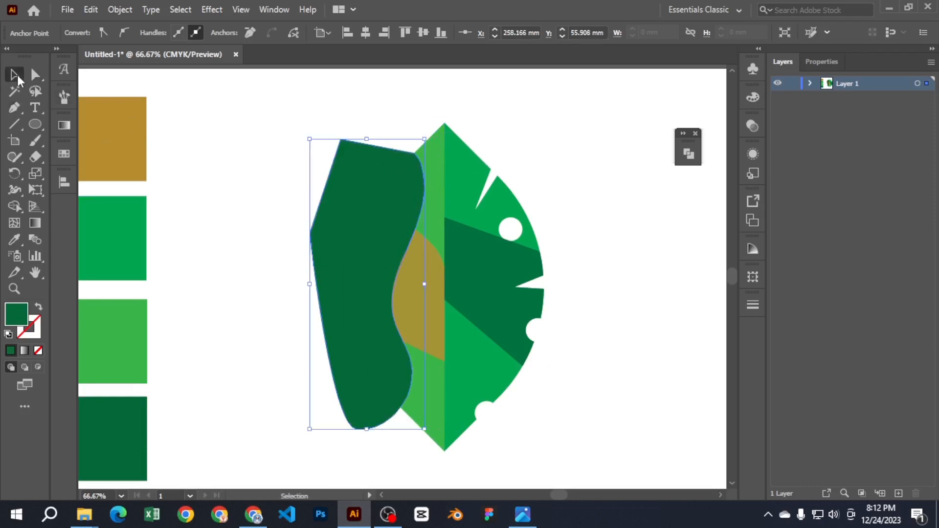
Step: Select the leaf with the wavy shape, trim off the overhang outside the left edge and the small round hole with Shape Builder, and clear the selection
left_click_drag(317, 212, 239, 210)
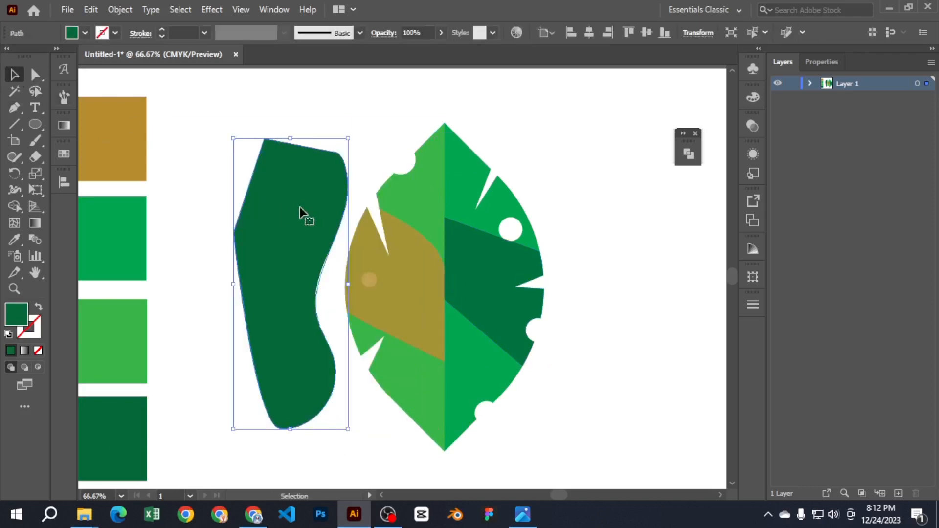
key("ctrl+z")
left_click_drag(556, 190, 491, 191)
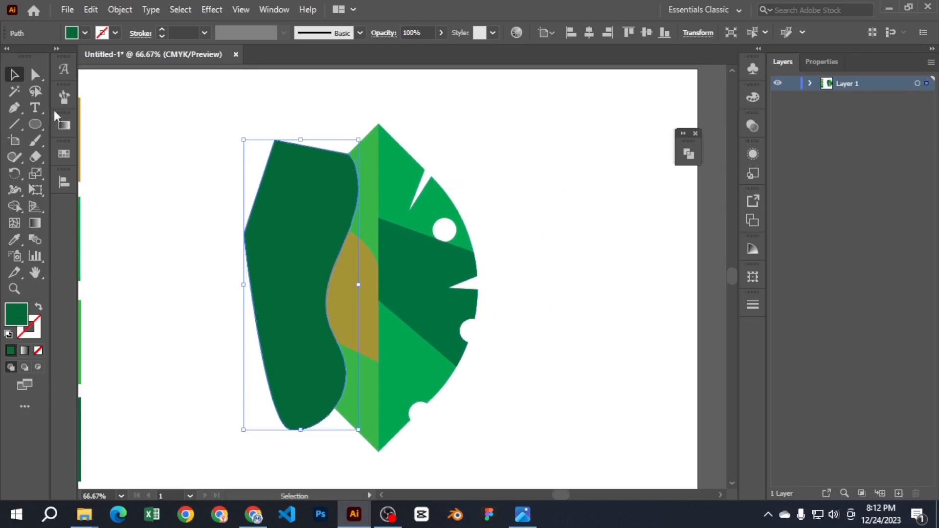
left_click_drag(241, 168, 544, 466)
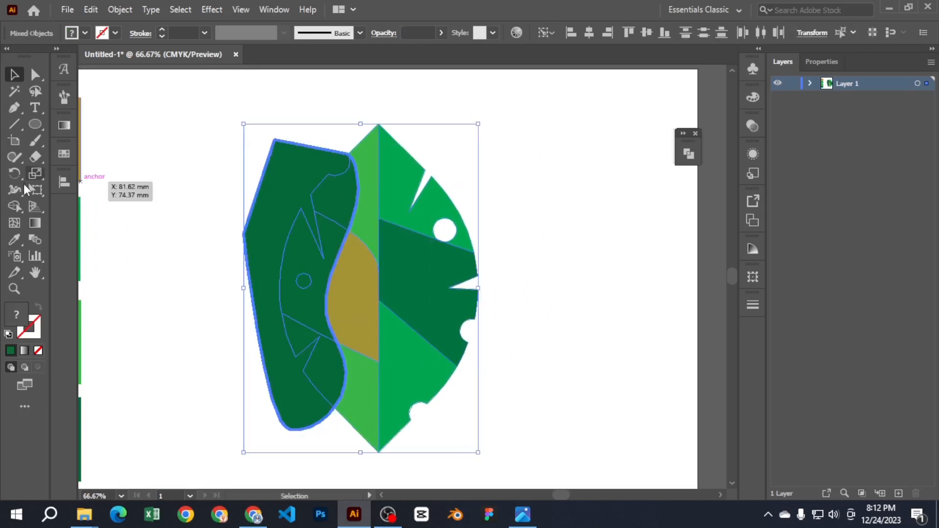
left_click(15, 242)
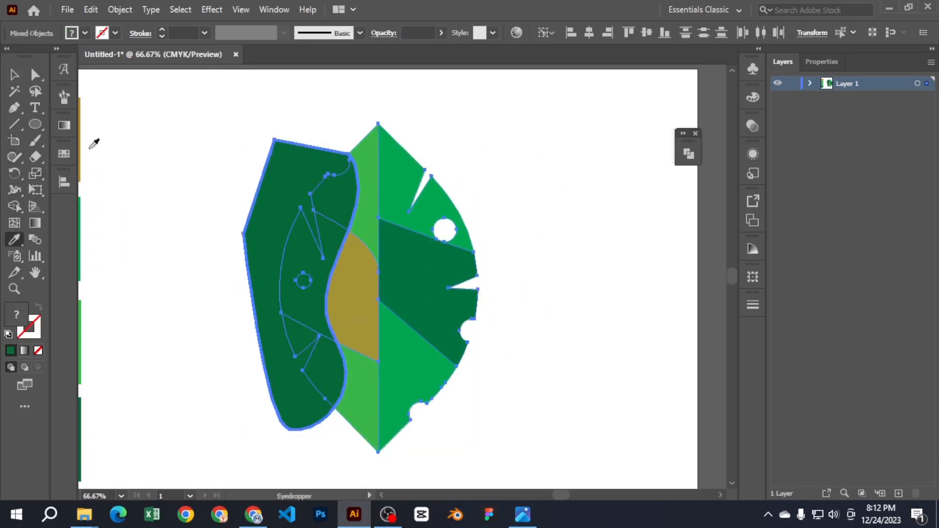
left_click(15, 78)
left_click(14, 206)
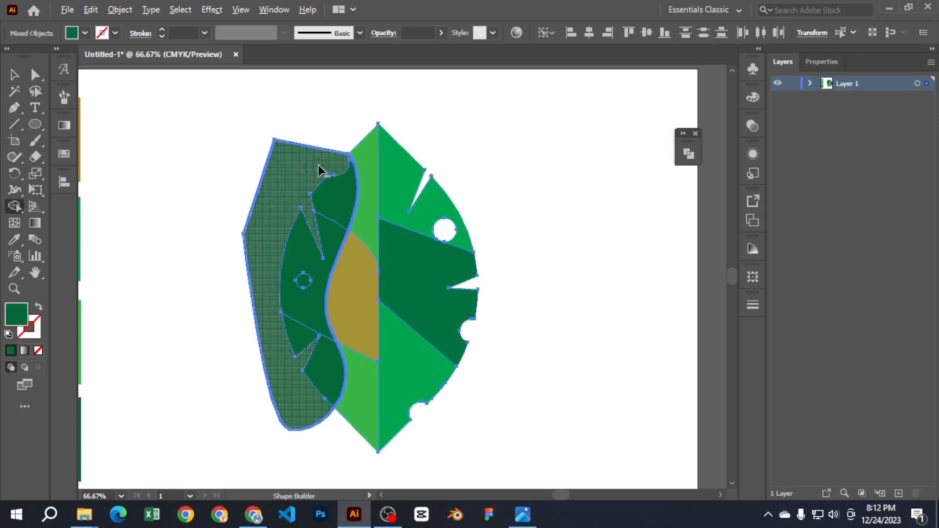
left_click(298, 163, "alt")
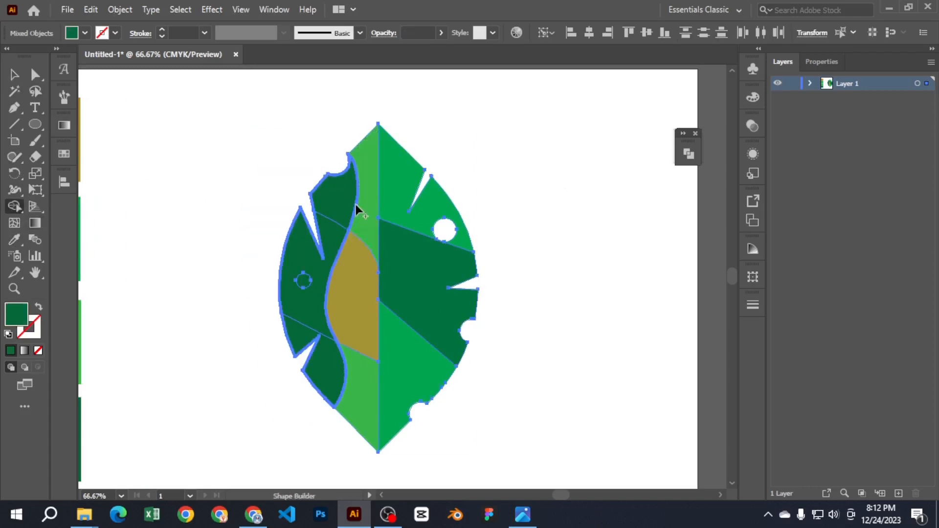
left_click(308, 281, "alt")
left_click(17, 76)
left_click(211, 205)
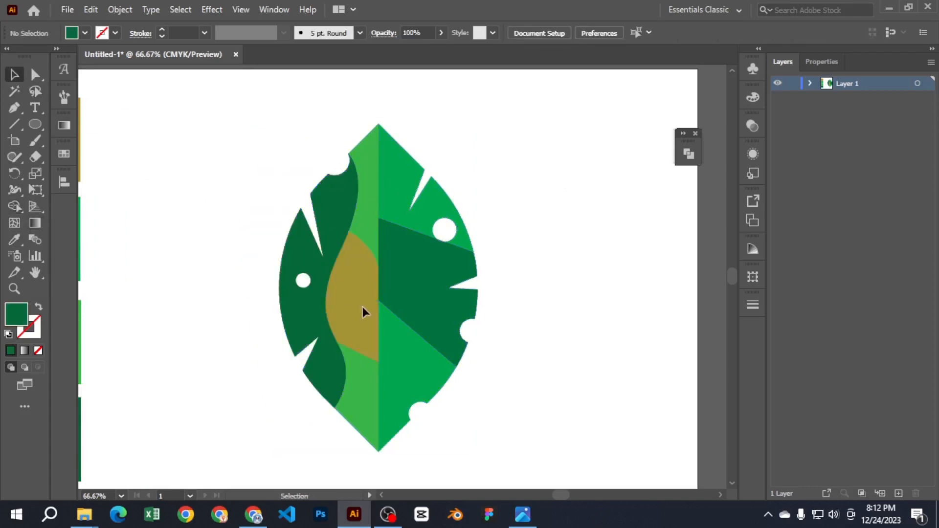
Step: Bring the brown shape to the front, above the dark-green wavy shape, and clear the selection
right_click(355, 312)
mouse_move(397, 230)
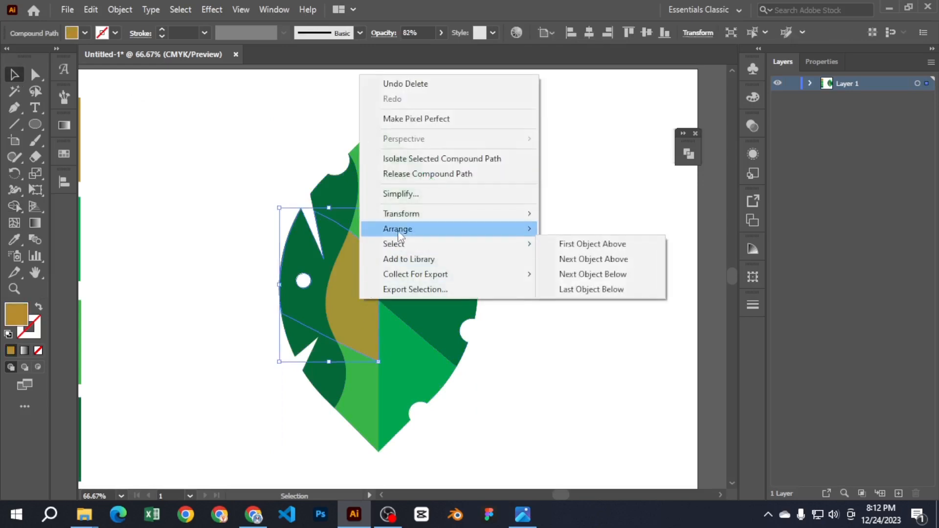
left_click(581, 228)
left_click(534, 300)
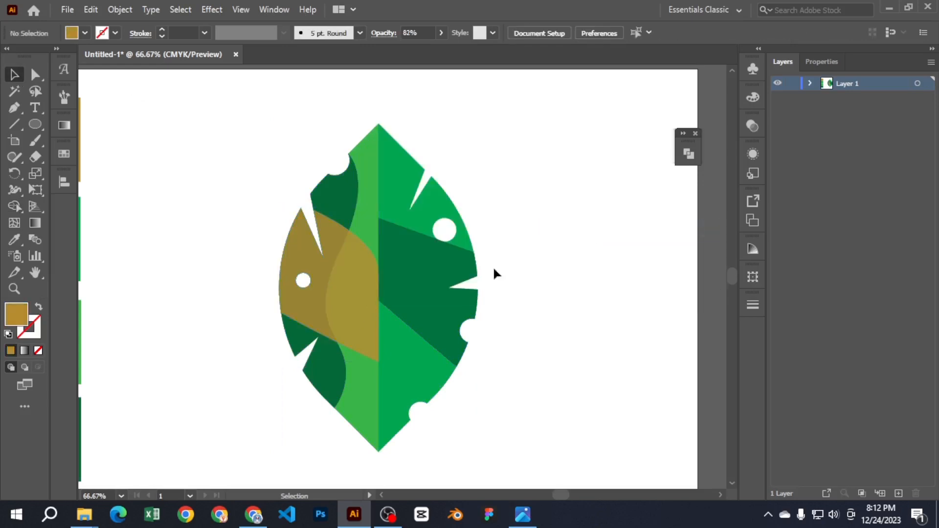
Step: Merge the overlapping regions of the brown and dark-green wavy shapes within the brown outline using Shape Builder, and clear the selection
left_click(351, 210)
left_click(348, 274, "shift")
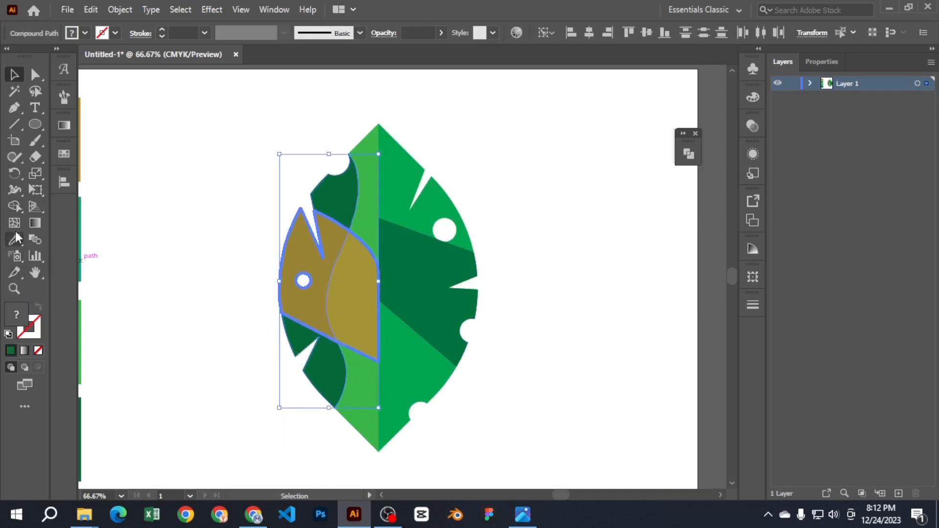
left_click(14, 206)
left_click(323, 289)
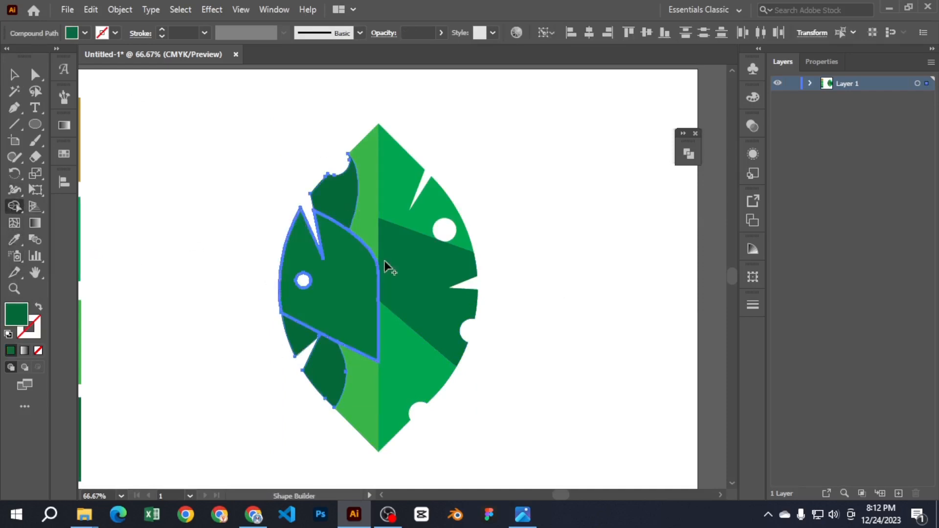
left_click(14, 74)
left_click(192, 154)
Step: Fill the merged shape on the left half with the brown swatch colour using the Eyedropper
left_click(325, 315)
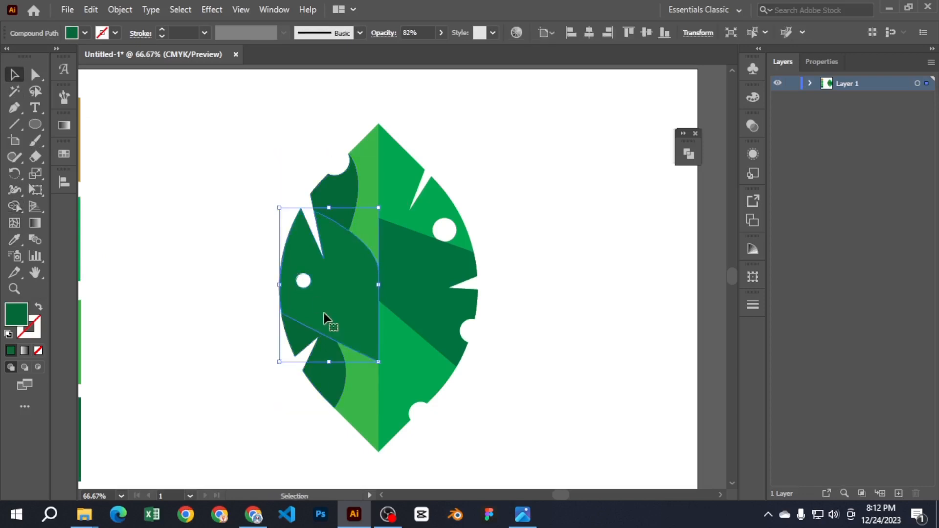
left_click_drag(170, 296, 380, 275)
left_click(17, 238)
left_click(274, 114)
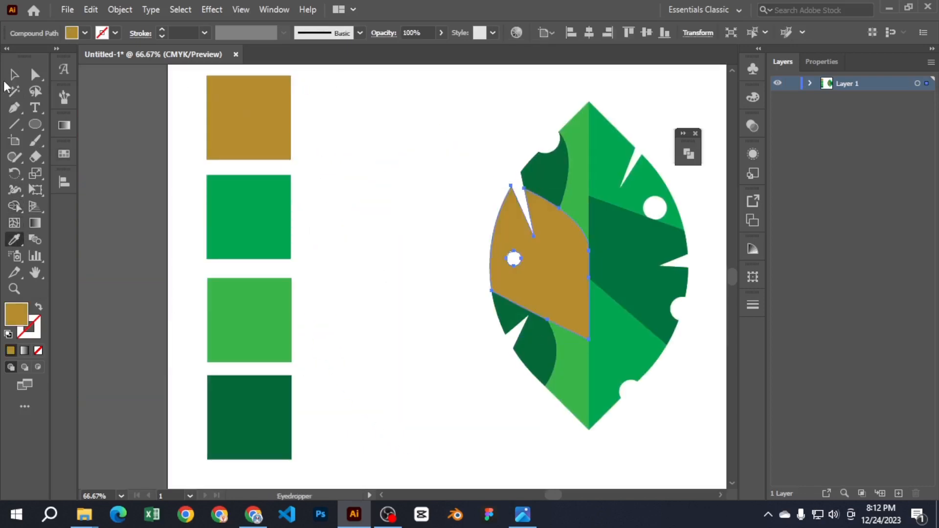
Step: Set the opacity of the brown shape to 80% and clear the selection
key("v")
left_click_drag(394, 145, 322, 166)
left_click(423, 32)
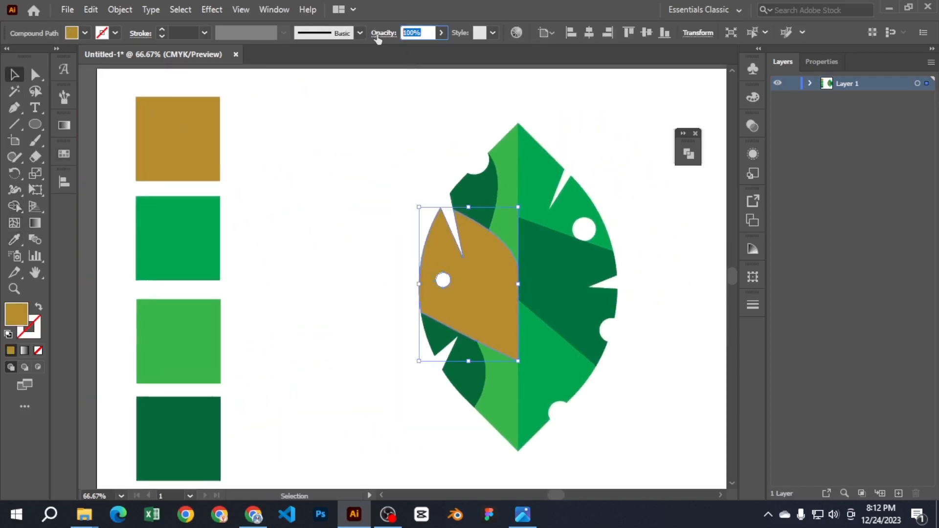
type("80")
key("Return")
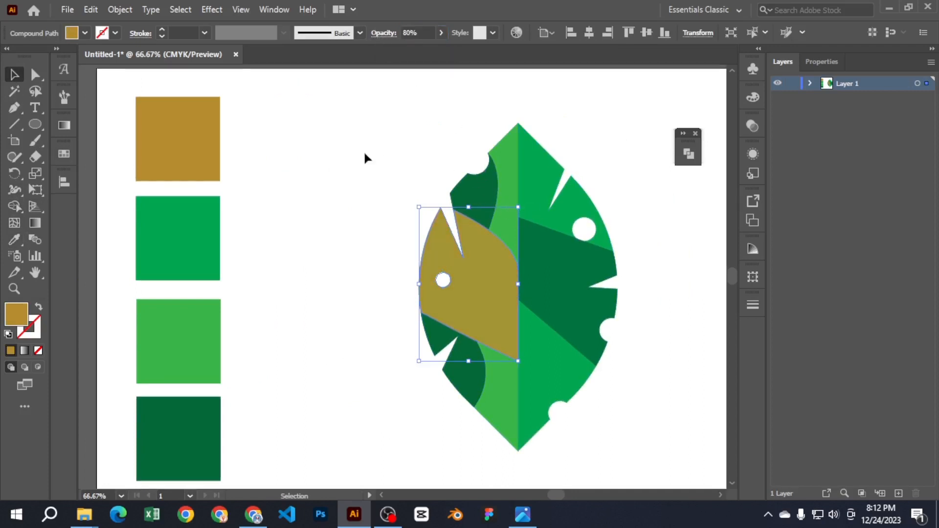
left_click(330, 155)
Step: Select the whole leaf, rotate it counterclockwise so its upper tip points up and to the left, and clear the selection
key("ctrl+minus")
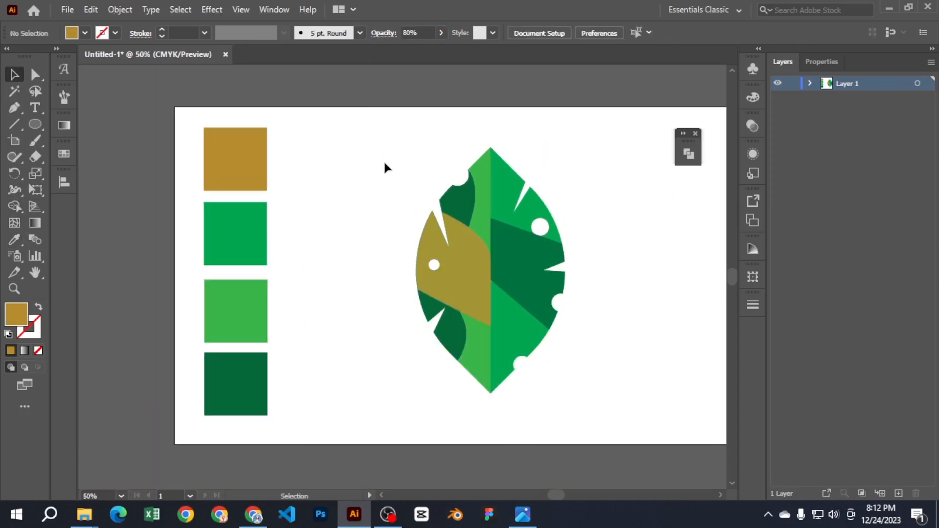
scroll(384, 160, "up", 2)
left_click_drag(543, 413, 561, 453)
left_click_drag(573, 301, 564, 254)
left_click(621, 275)
key("space")
left_click_drag(567, 327, 470, 298)
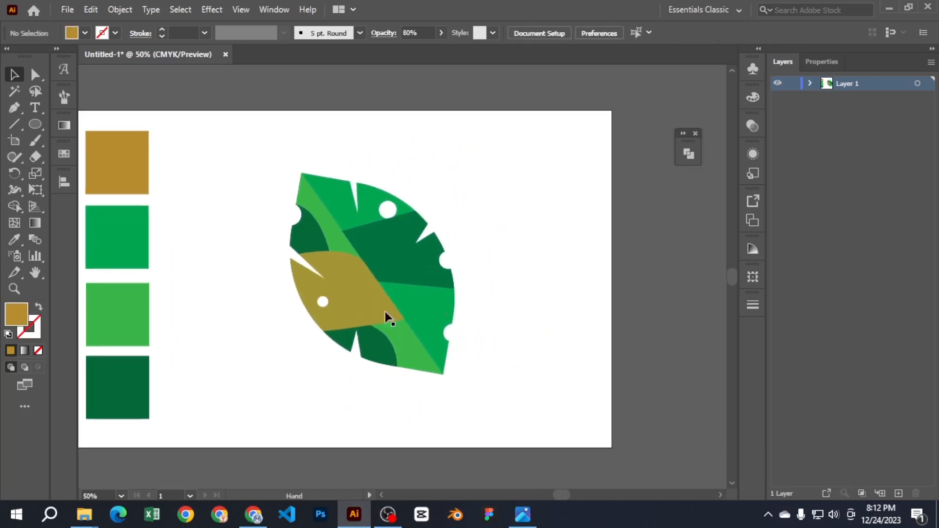
Step: Set the opacity of the dark-green wavy shape on the leaf's lower-left half to 70% and clear the selection
left_click(318, 239)
key("Delete")
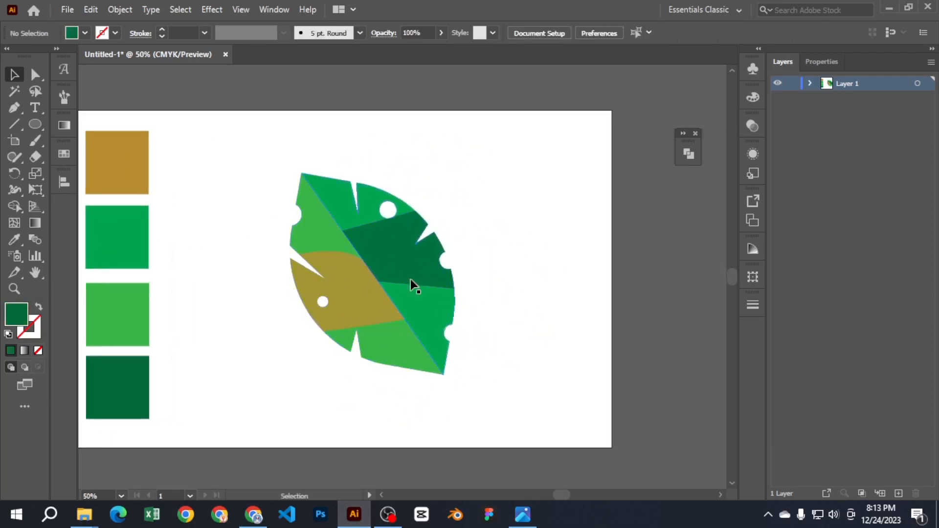
key("a")
key("ctrl+z")
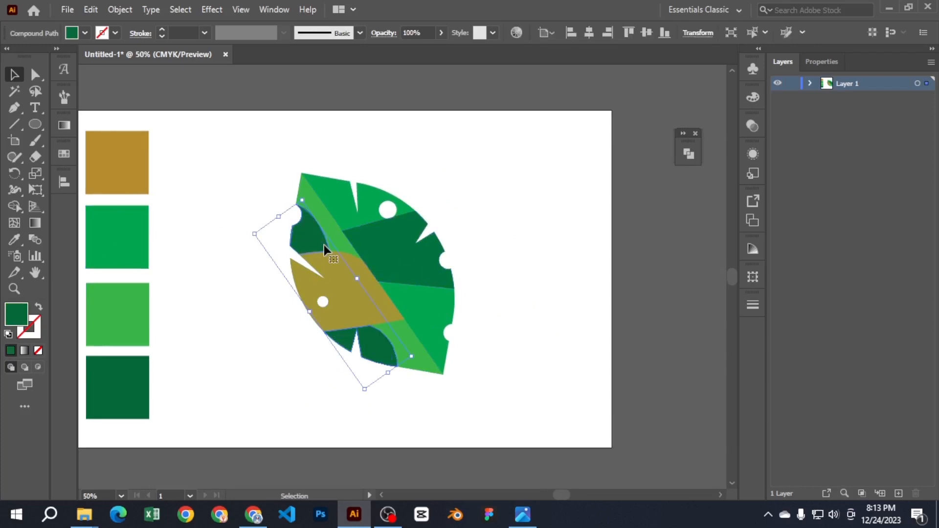
left_click(422, 30)
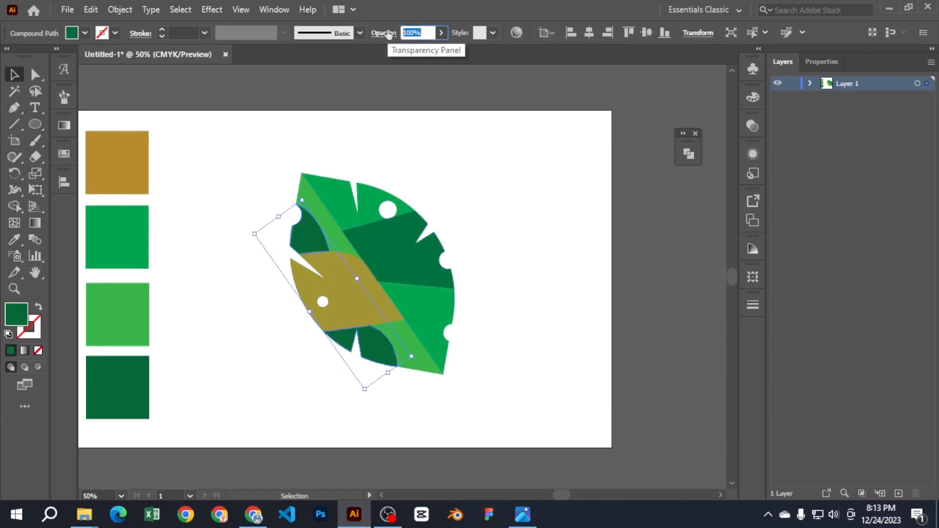
type("70")
key("Return")
left_click(541, 190)
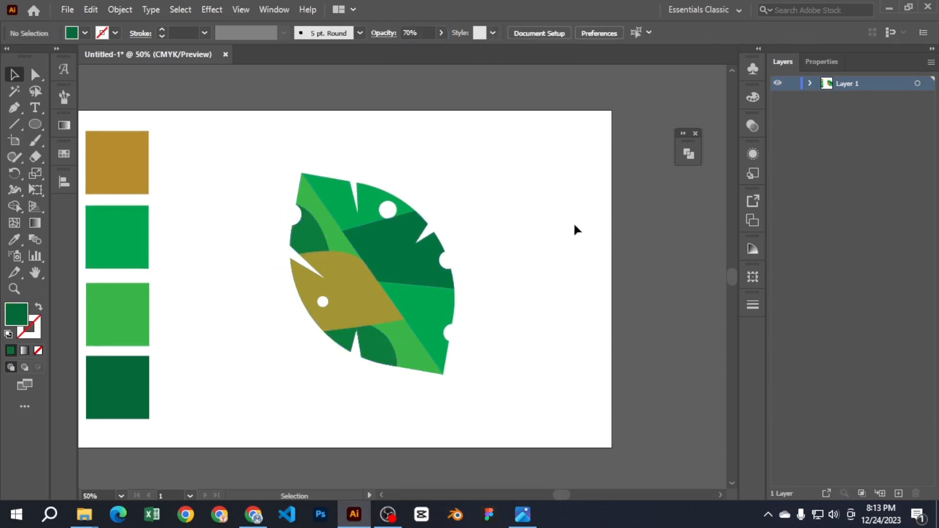
Step: Move the whole leaf about 54 mm to the left and 33 mm up, and clear the selection
scroll(438, 360, "down", 3)
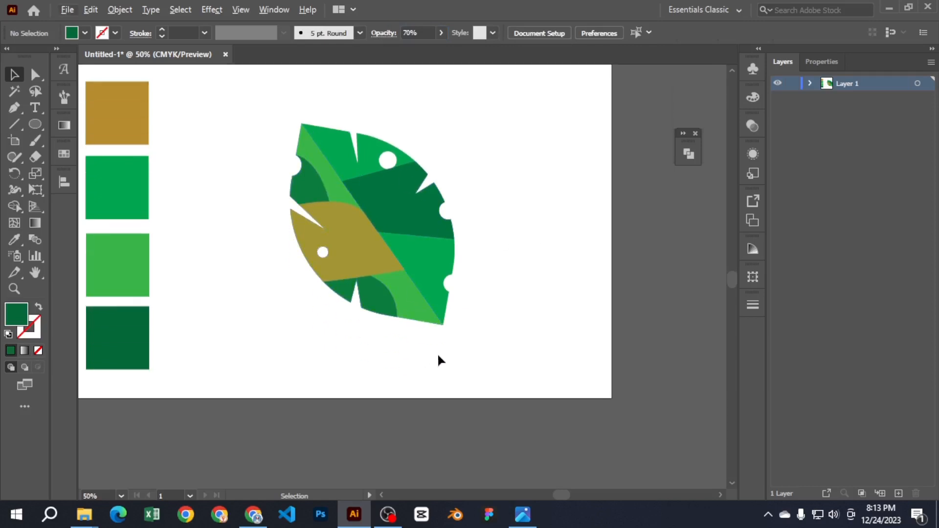
left_click_drag(486, 344, 259, 80)
left_click_drag(388, 270, 327, 233)
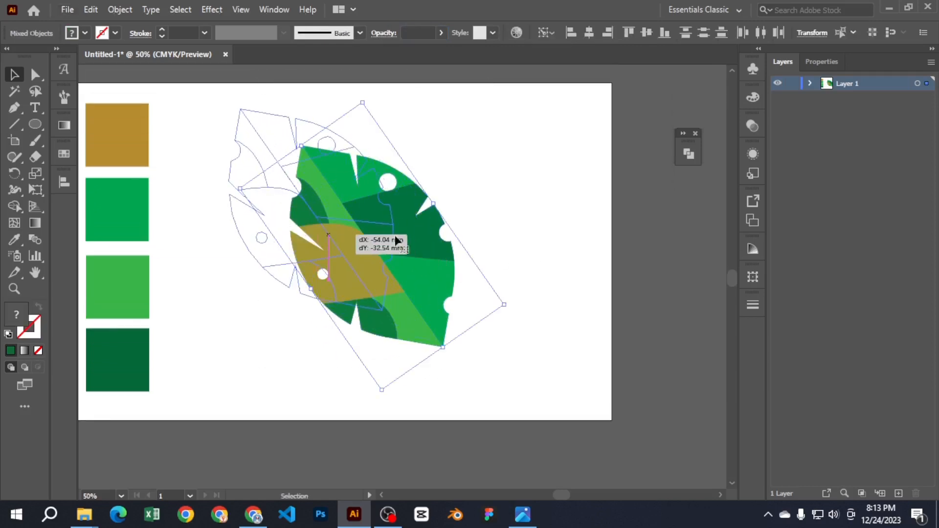
left_click(467, 243)
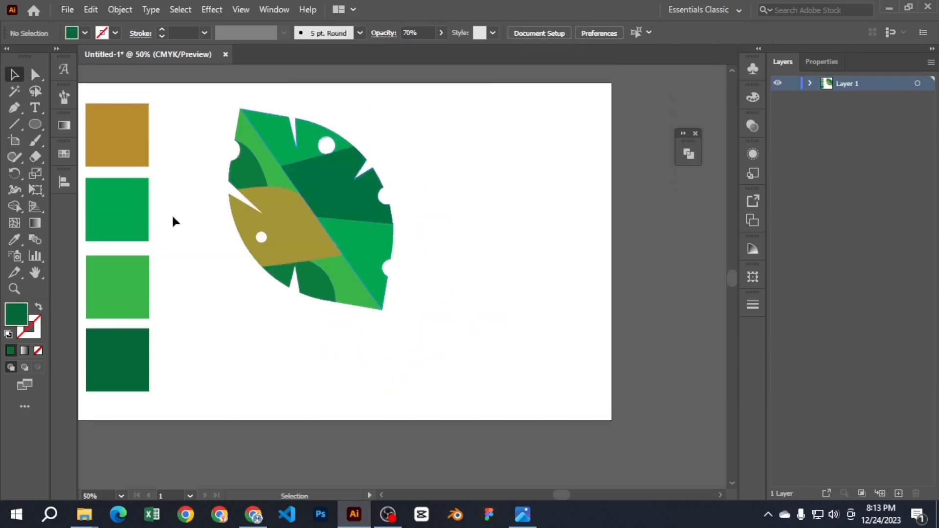
Step: Draw a straight line along the midrib from the leaf's centre past its lower tip and set its white stroke to 13 pt
left_click(13, 123)
mouse_move(315, 218)
left_mouse_down()
mouse_move(425, 380)
mouse_move(434, 380)
mouse_move(423, 395)
mouse_move(445, 403)
left_mouse_up()
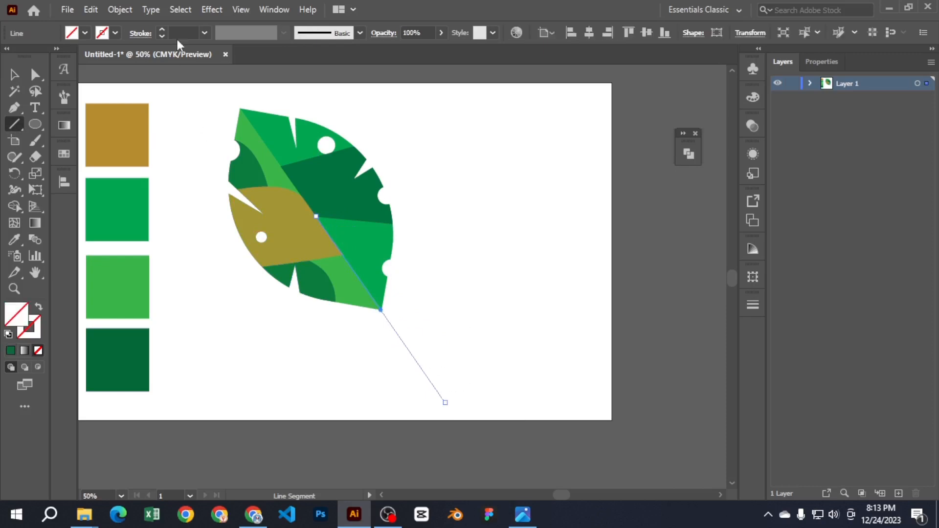
left_click(161, 30)
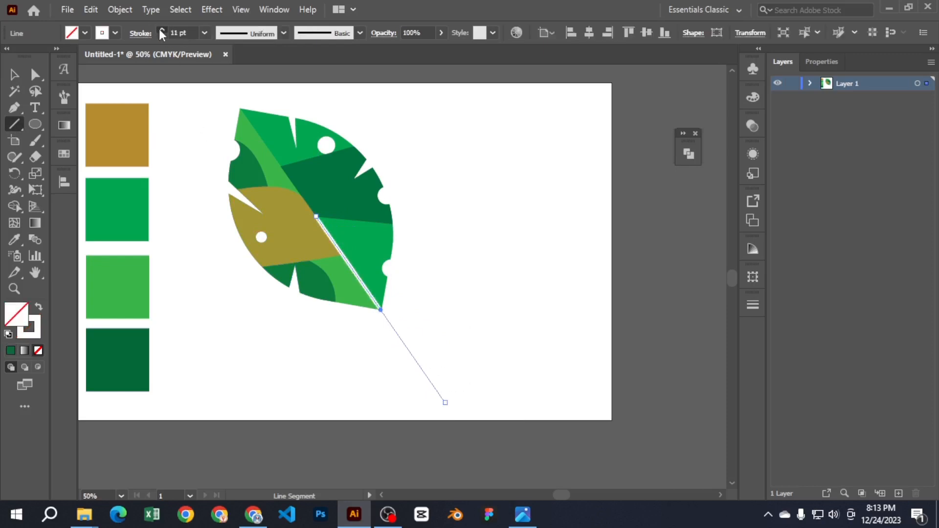
left_click(162, 30)
left_click(14, 75)
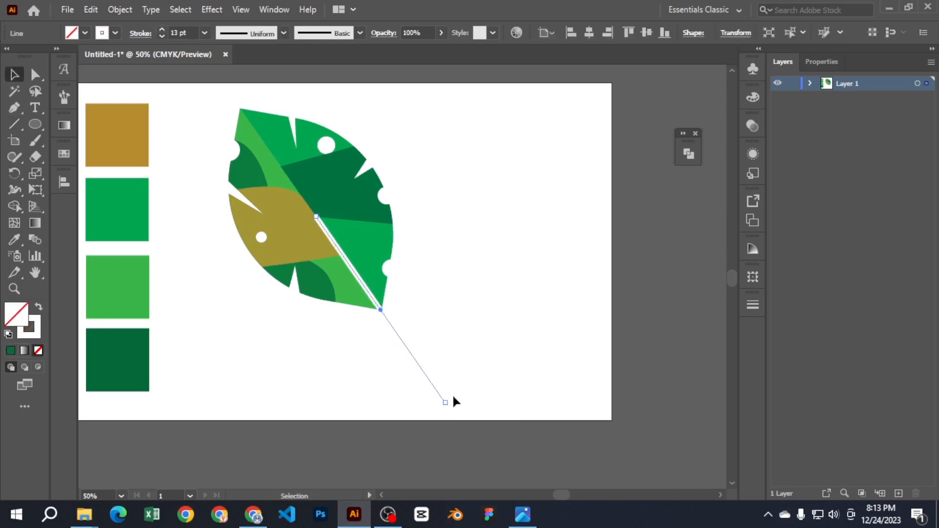
Step: Set the stroke of the straight line along the midrib to dark brown
left_click(114, 33)
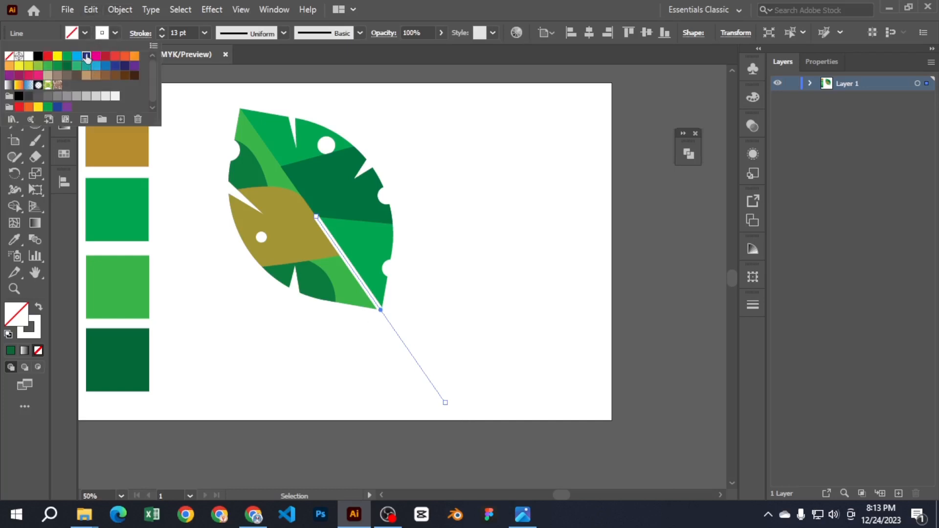
left_click(86, 57)
left_click(124, 75)
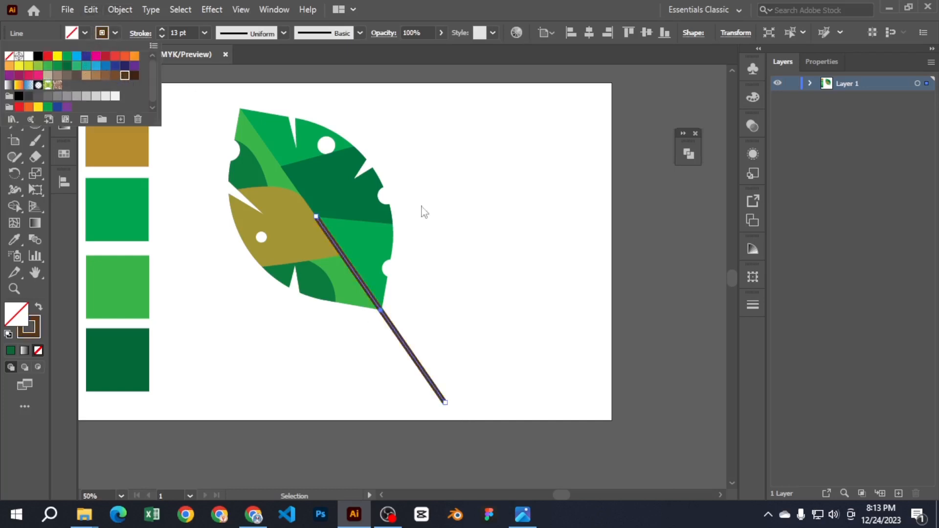
left_click(336, 248)
Step: Apply the triangular tapered width profile to the brown stem, flip it so the lower end is thickest, and clear the selection
left_click(227, 32)
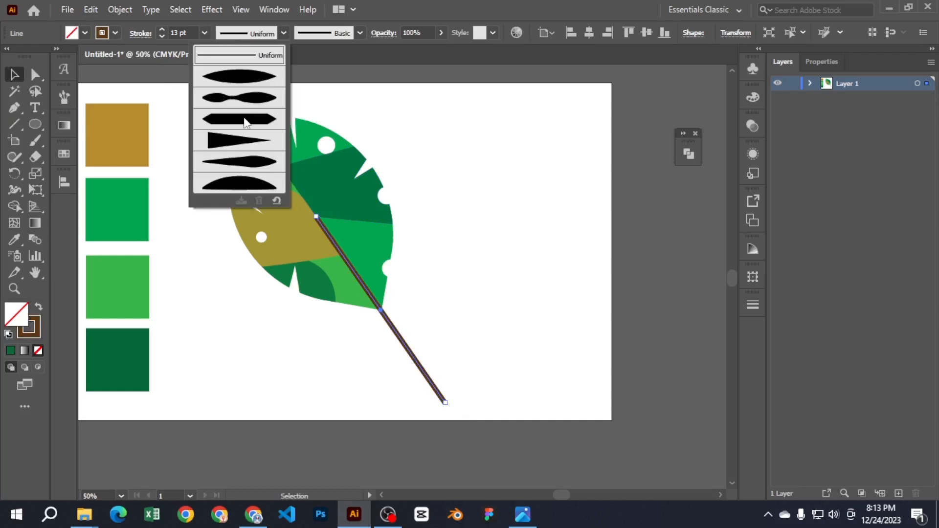
left_click(243, 117)
left_click(271, 36)
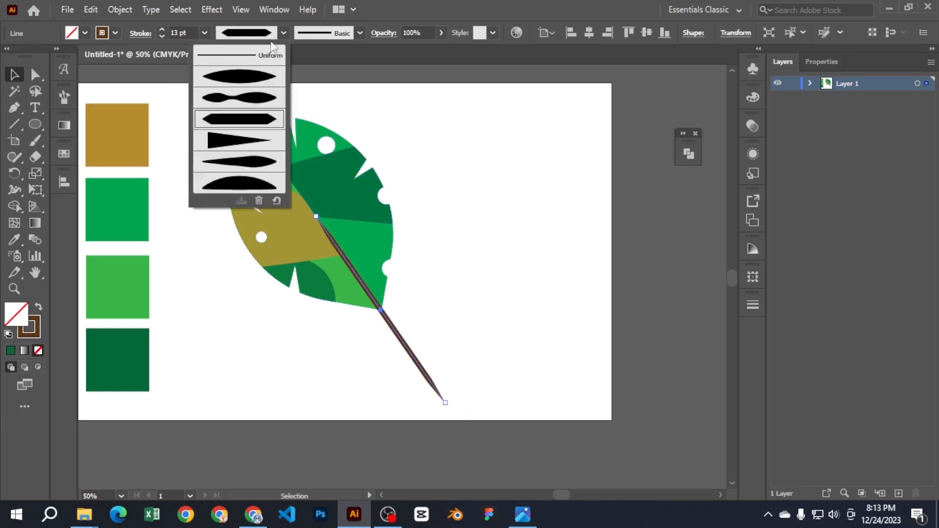
left_click(241, 149)
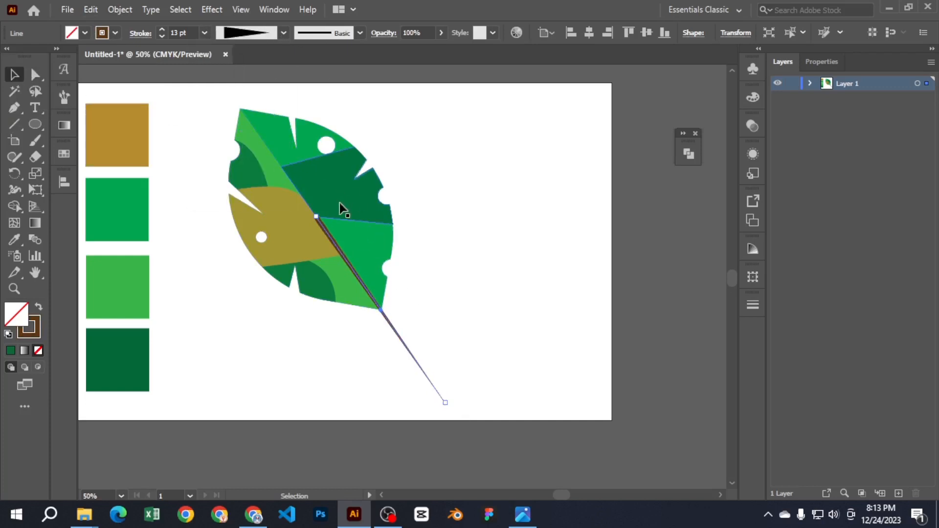
left_click_drag(321, 216, 456, 422)
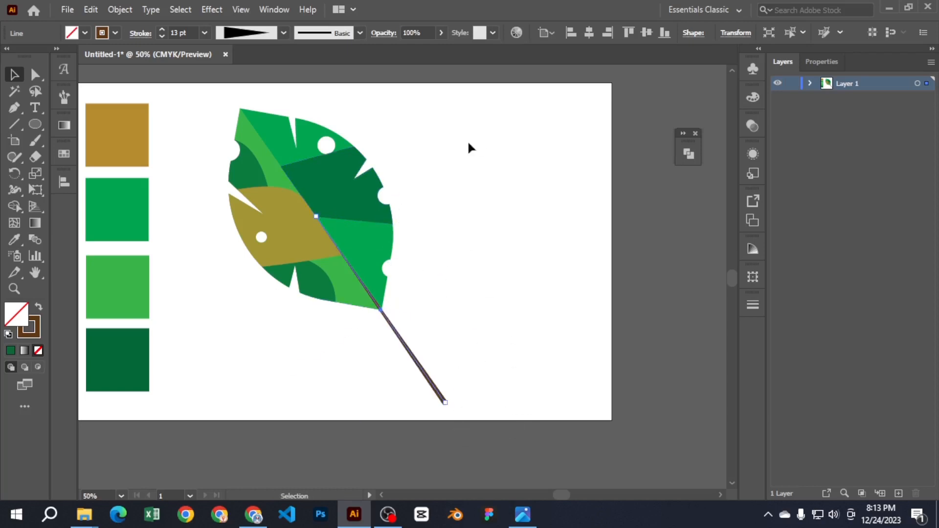
left_click(189, 123)
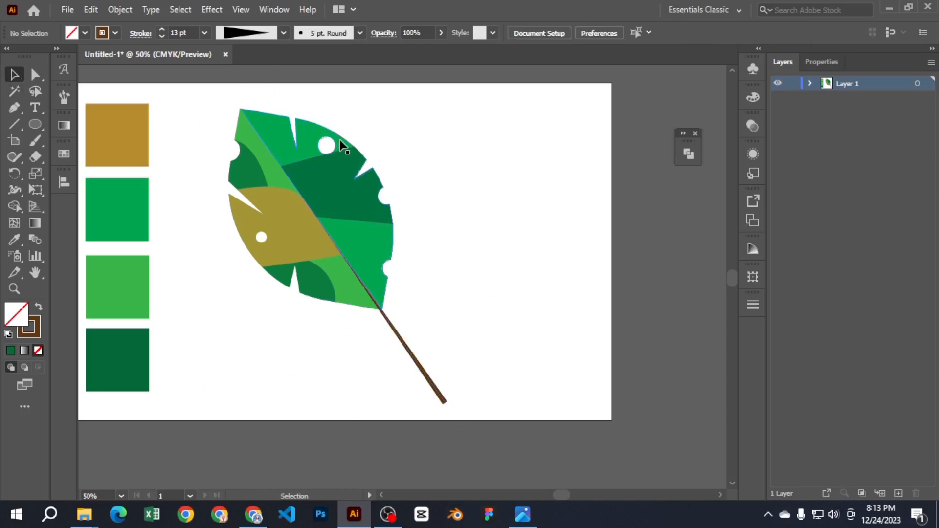
Step: Shorten the brown stem by pulling its lower endpoint up along the line toward the leaf
left_click_drag(206, 101, 397, 342)
left_click(456, 410)
scroll(455, 410, "up", 2)
left_click(436, 399)
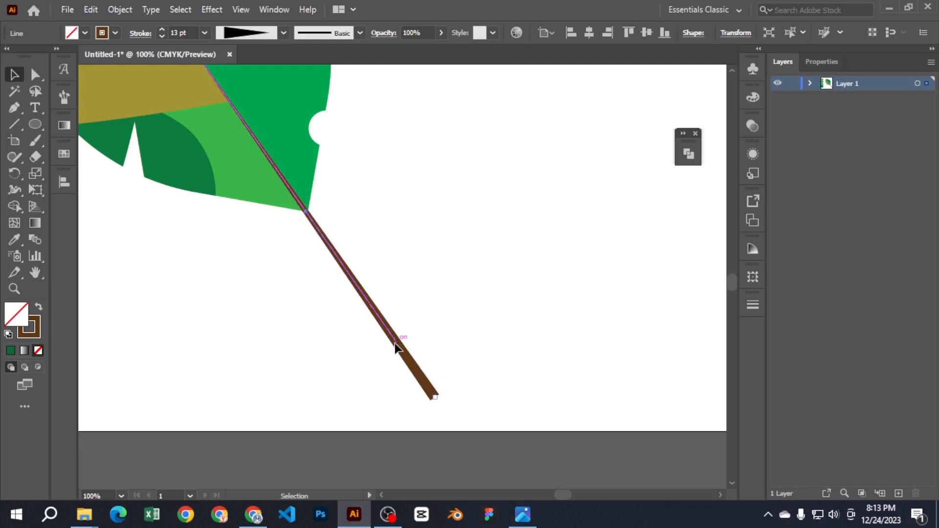
Step: Give the brown stem's stroke a round cap and clear the selection
left_click(140, 35)
left_click(67, 85)
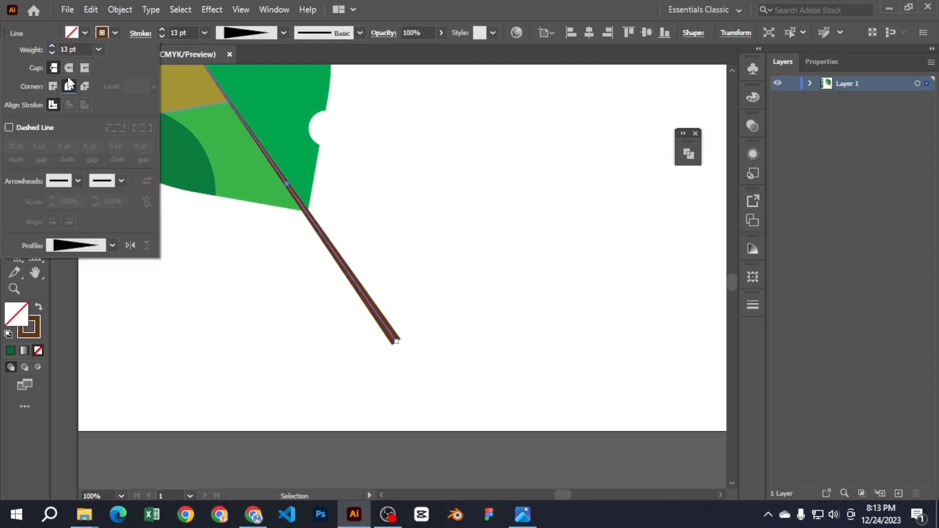
left_click(69, 68)
left_click(390, 181)
left_click(382, 372)
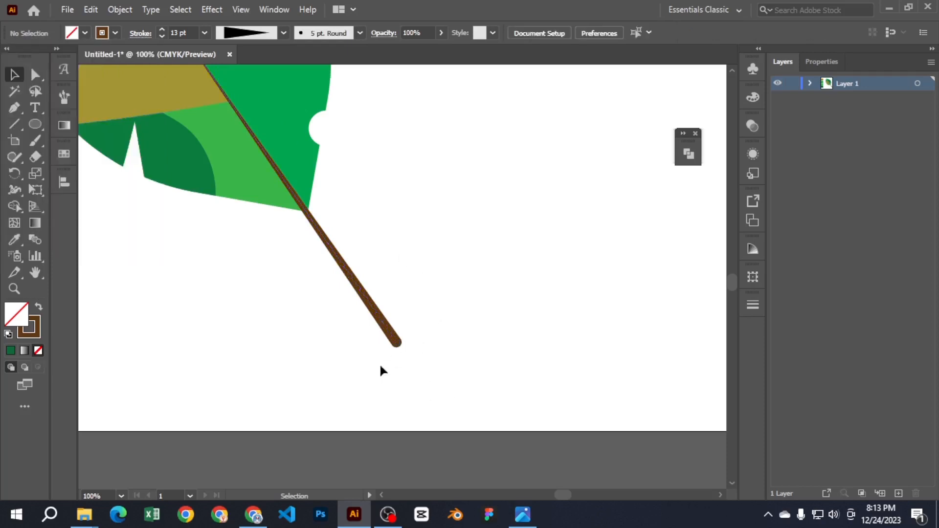
Step: Select the whole leaf with its stem, move it right and slightly down, rotate it slightly counterclockwise, and clear the selection
scroll(474, 342, "down", 1)
scroll(492, 340, "up", 2)
scroll(515, 318, "down", 1)
left_click_drag(526, 399, 222, 101)
left_click_drag(357, 216, 397, 235)
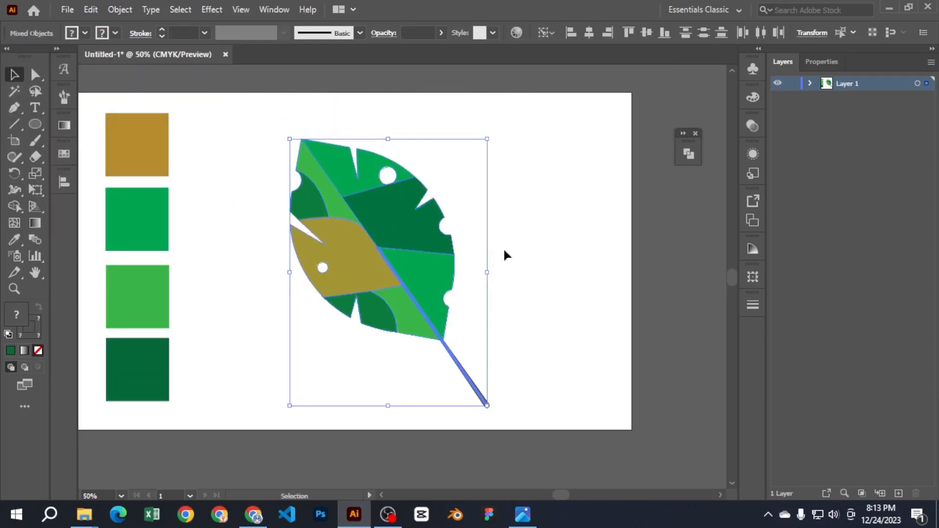
left_click_drag(494, 274, 504, 262)
left_click(574, 213)
Step: Try deleting the brown area and the dark-green wavy shape on the leaf's lower-left half, undoing each deletion
left_click(366, 263)
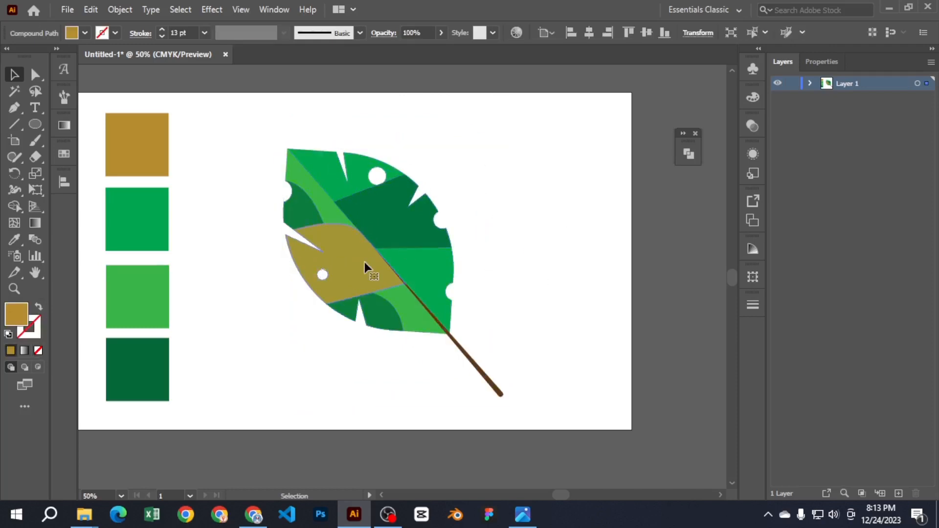
key("Delete")
key("ctrl+z")
left_click(302, 210)
key("Delete")
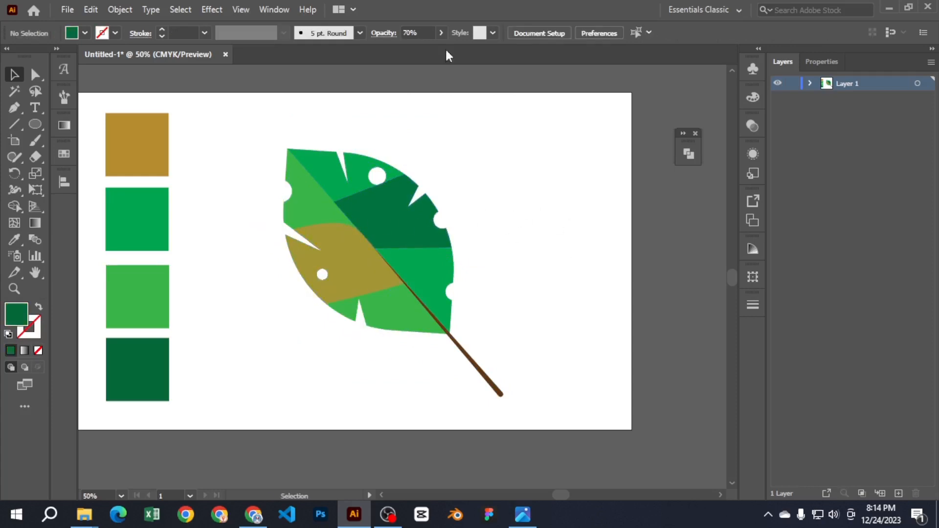
key("a")
key("ctrl+z")
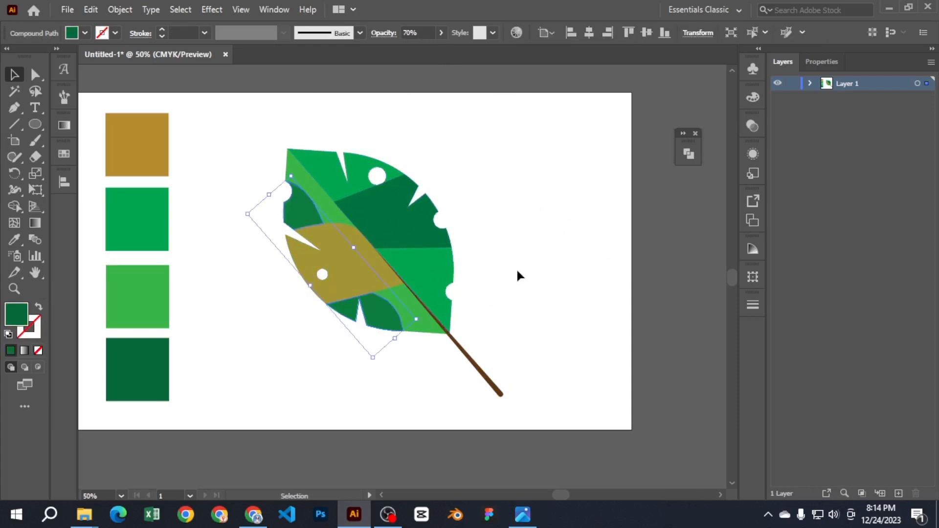
left_click(516, 269)
Step: Select the whole leaf together with its stem, leaving the colour swatch squares unselected
scroll(454, 210, "down", 2)
scroll(503, 188, "up", 1)
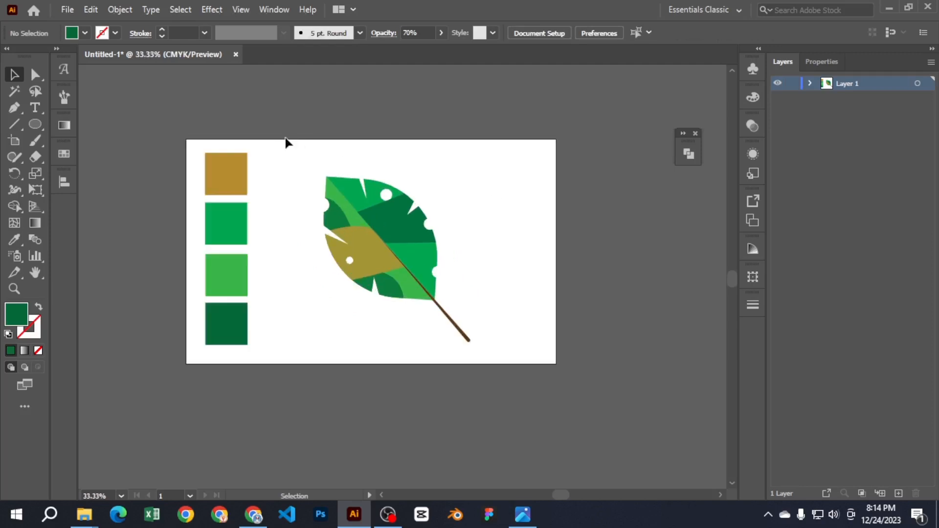
left_click_drag(285, 137, 503, 354)
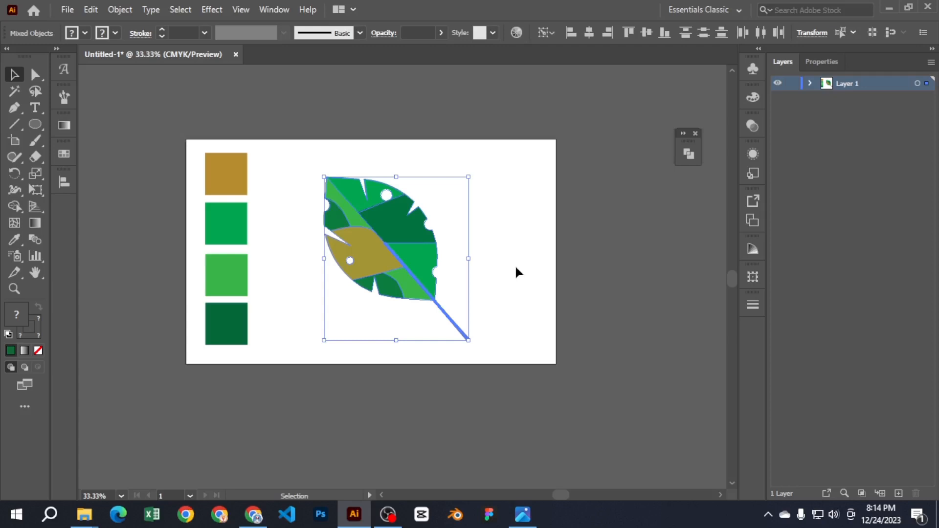
scroll(515, 265, "up", 1)
key("space")
left_click_drag(506, 264, 588, 288)
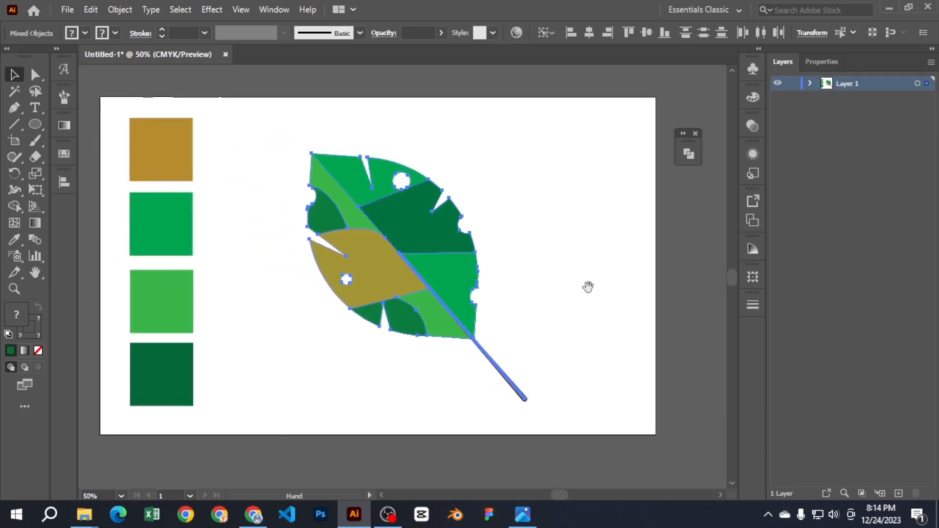